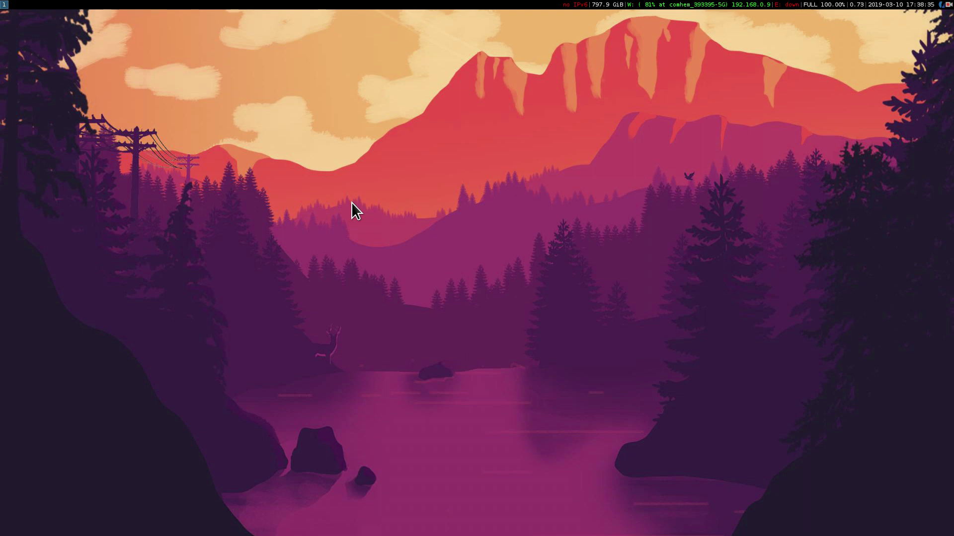
# Open tiled terminals in three columns with the last column split into two stacked windows, and close the surplus fifth terminal.
pyautogui.press('super+Return')
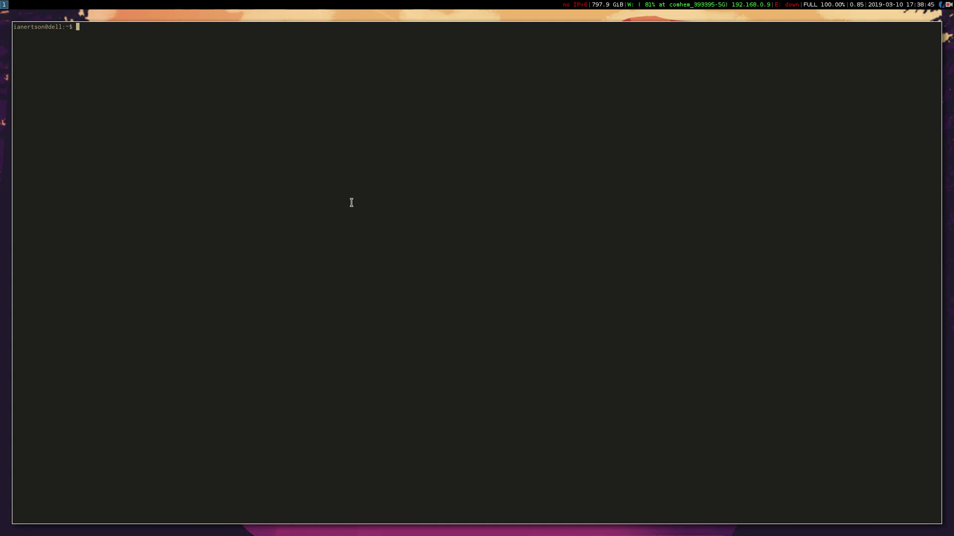
pyautogui.press('super+Return')
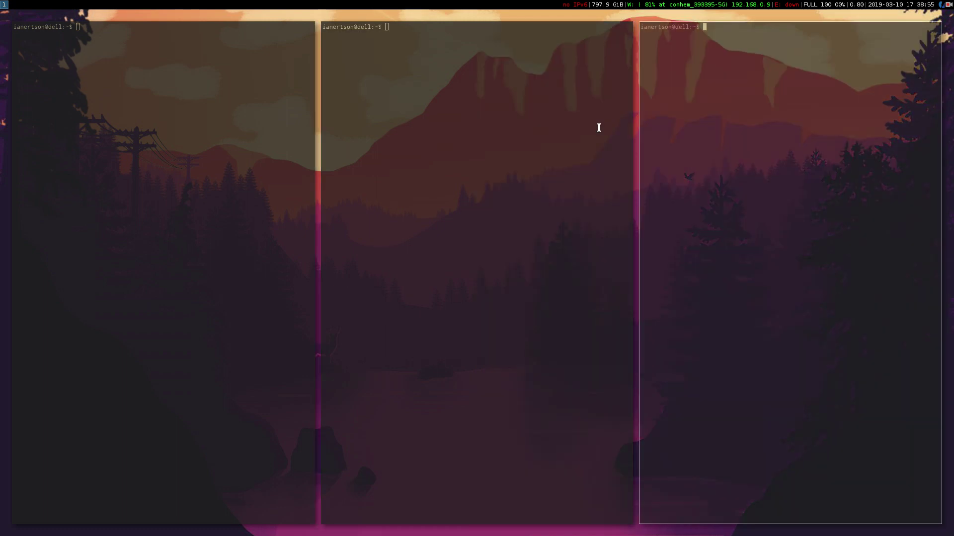
pyautogui.press('super+Return')
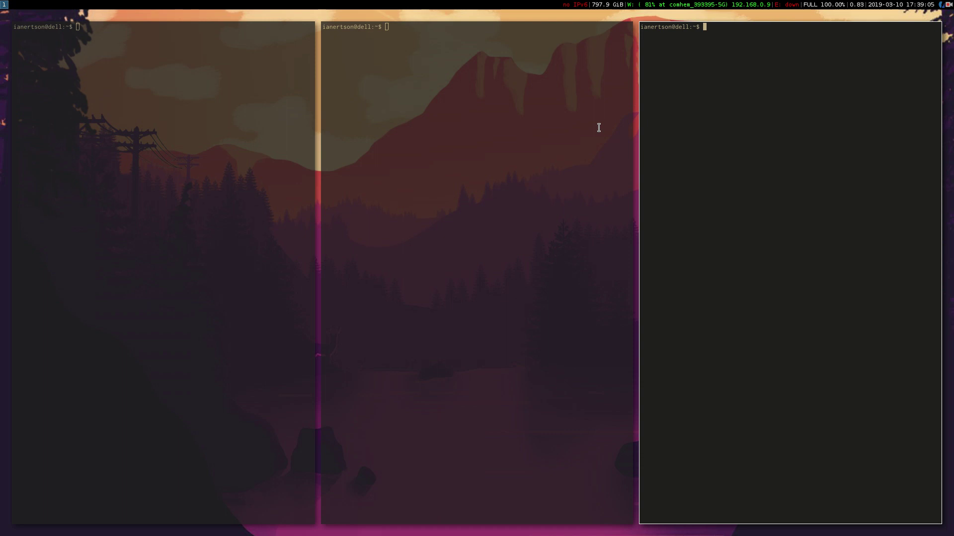
pyautogui.press('super+Return')
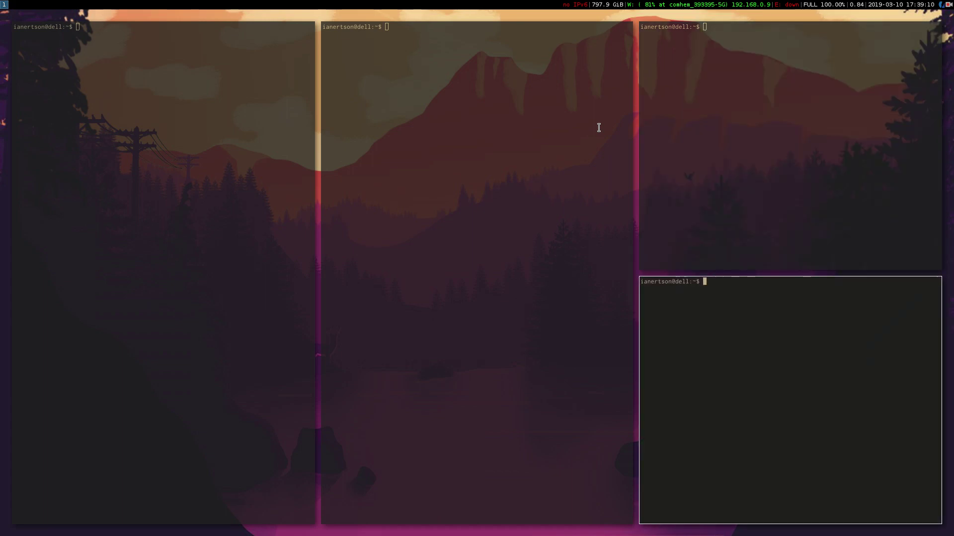
pyautogui.press('super+Return')
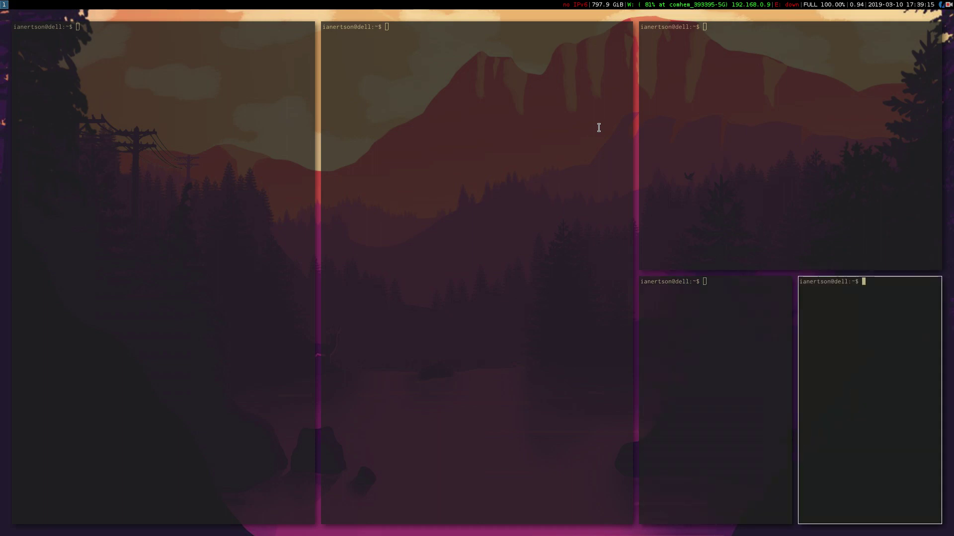
pyautogui.press('super+shift+q')
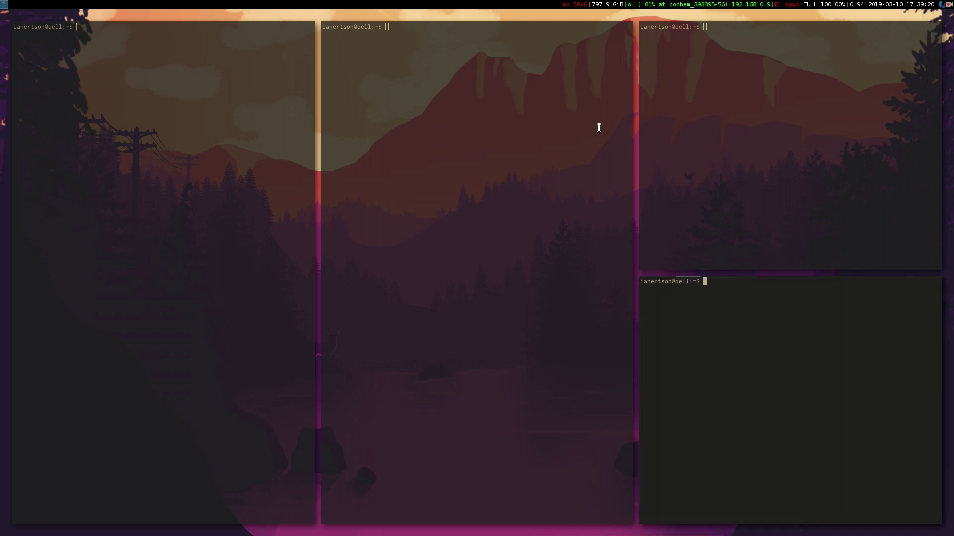
# Move the window focus repeatedly between the stacked terminals and across the three columns to demonstrate keyboard navigation.
pyautogui.press('super+Up')
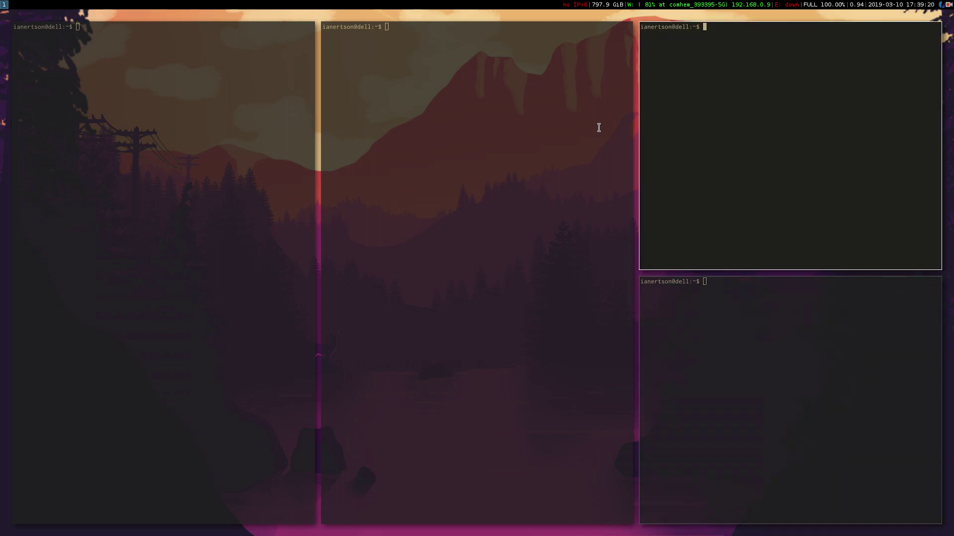
pyautogui.press('super+Down')
pyautogui.press('super+Up')
pyautogui.press('super+Down')
pyautogui.press('super+Left')
pyautogui.press('super+Left')
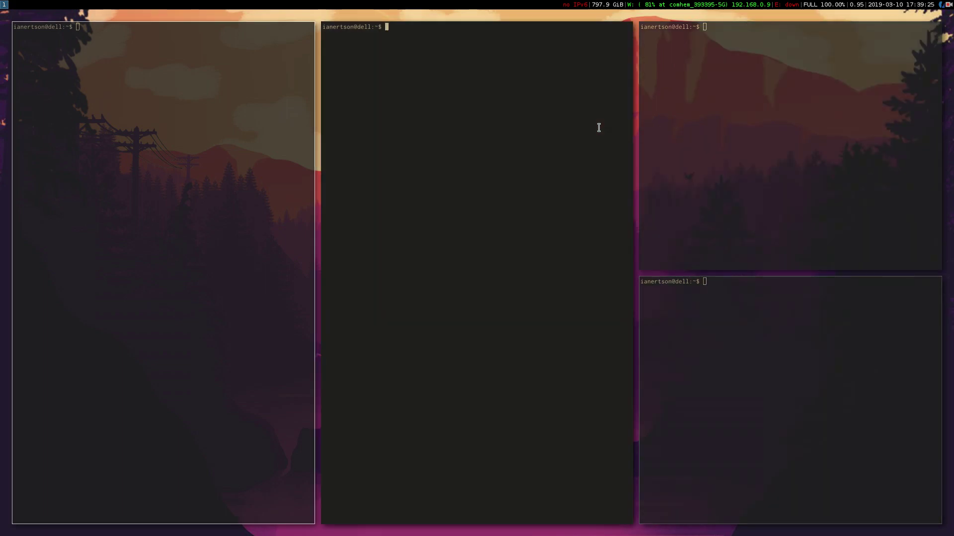
pyautogui.press('super+Right')
pyautogui.press('super+Right')
pyautogui.press('super+Up')
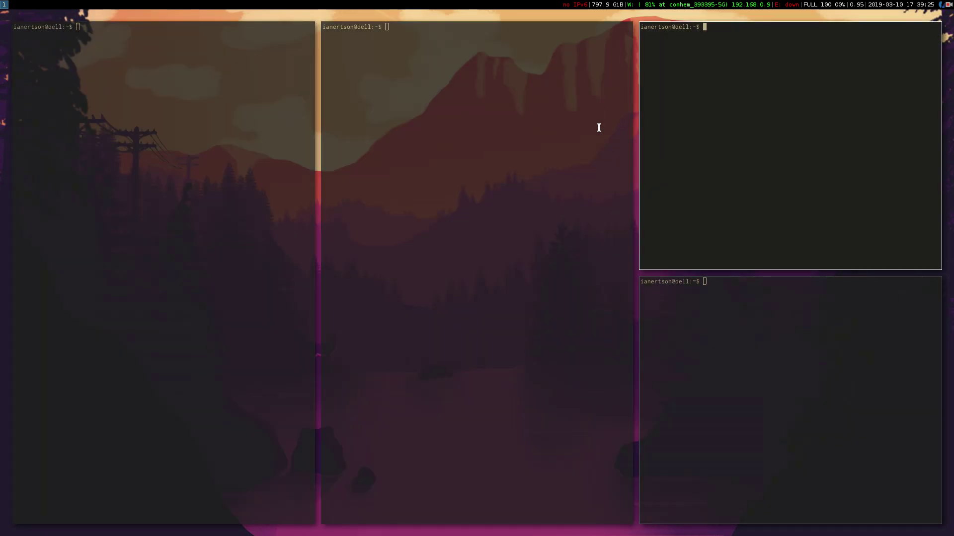
pyautogui.press('super+Left')
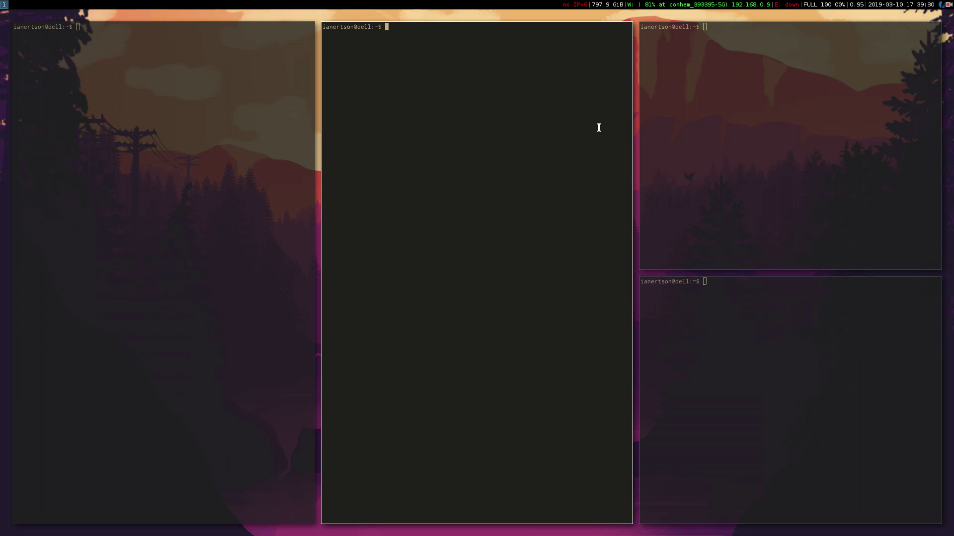
pyautogui.press('super+Right')
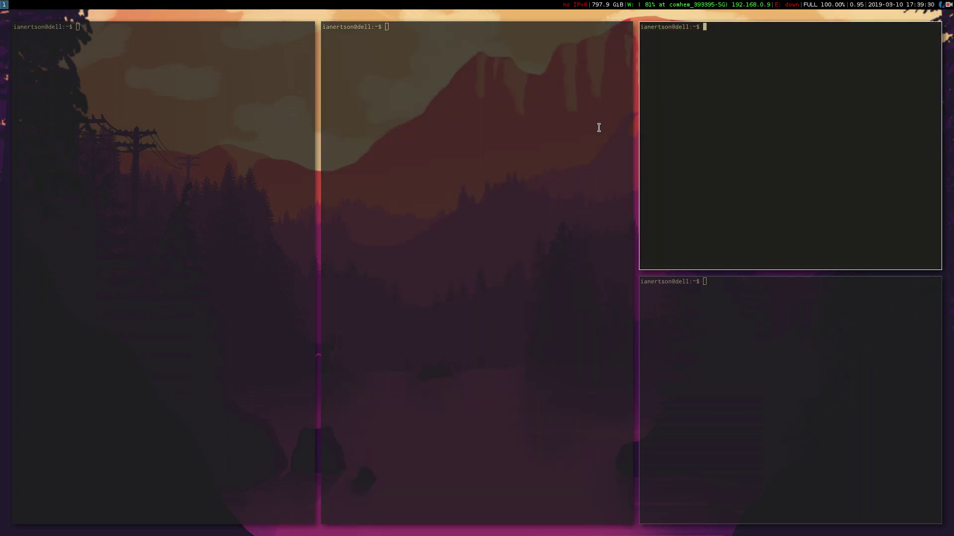
pyautogui.press('super+Left')
pyautogui.press('super+Right')
pyautogui.press('super+Left')
pyautogui.press('super+Right')
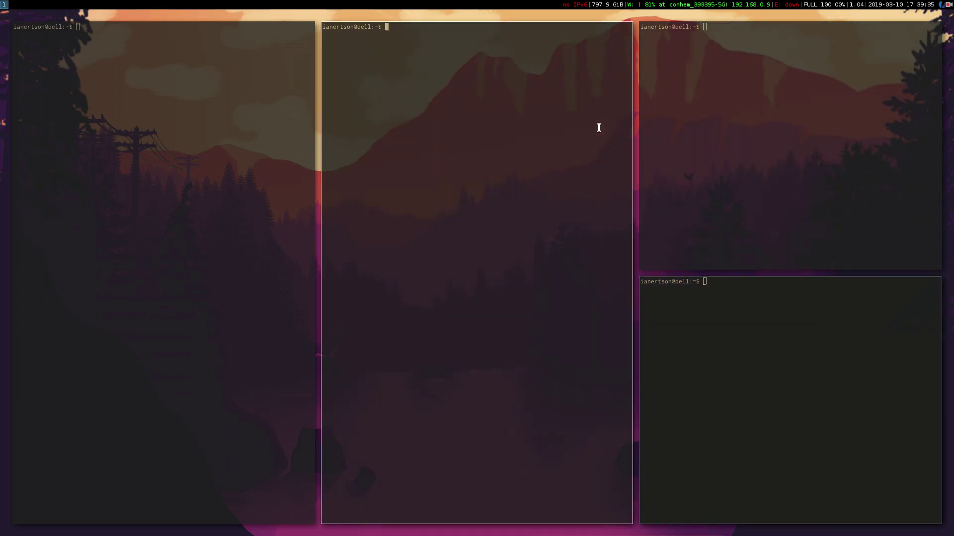
pyautogui.press('super+Left')
pyautogui.press('super+Left')
pyautogui.press('super+Right')
pyautogui.press('super+Right')
pyautogui.press('super+Left')
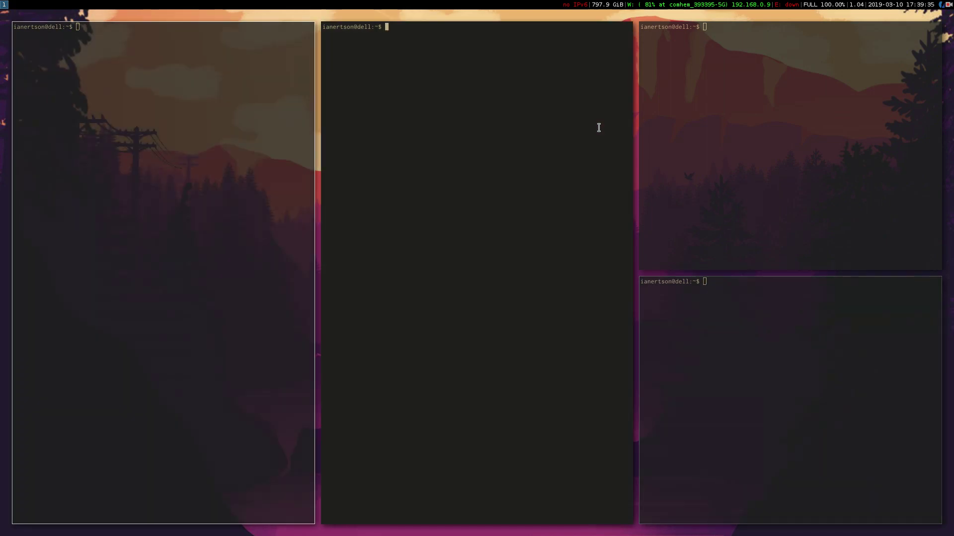
pyautogui.press('super+Left')
pyautogui.press('super+Right')
pyautogui.press('super+Right')
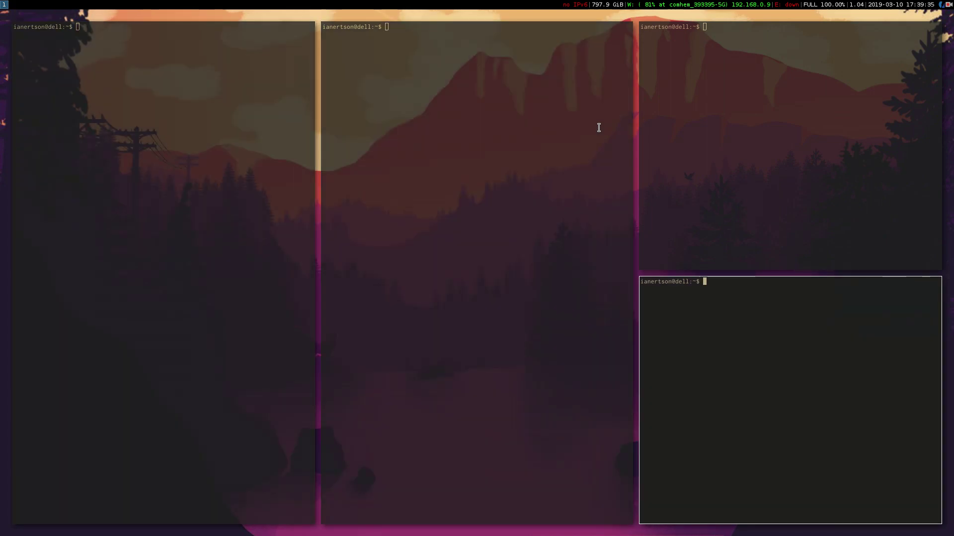
pyautogui.press('super+Left')
pyautogui.press('super+Right')
pyautogui.press('super+Left')
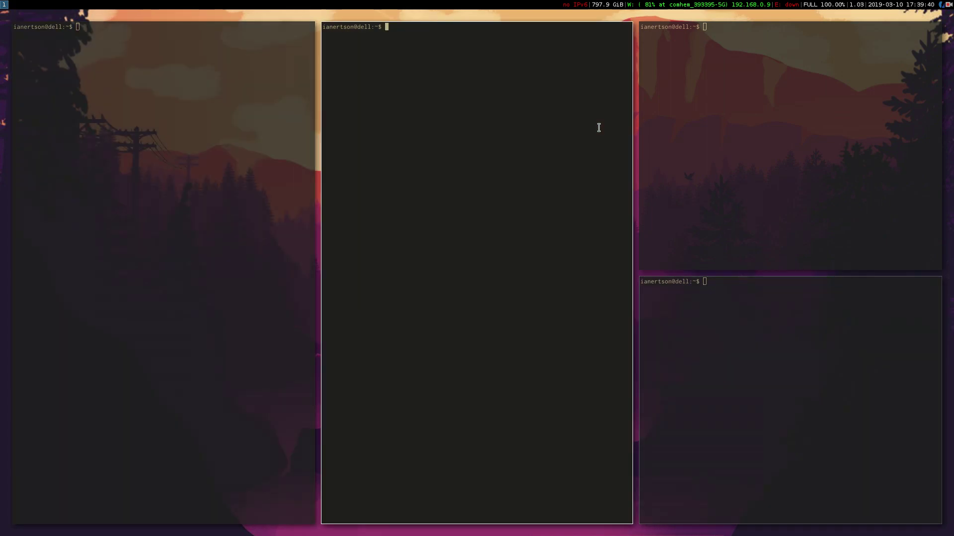
pyautogui.press('super+Left')
pyautogui.press('super+Right')
pyautogui.press('super+Left')
# Switch back and forth between workspaces 1 and 2, finishing on workspace 1.
pyautogui.press('super+2')
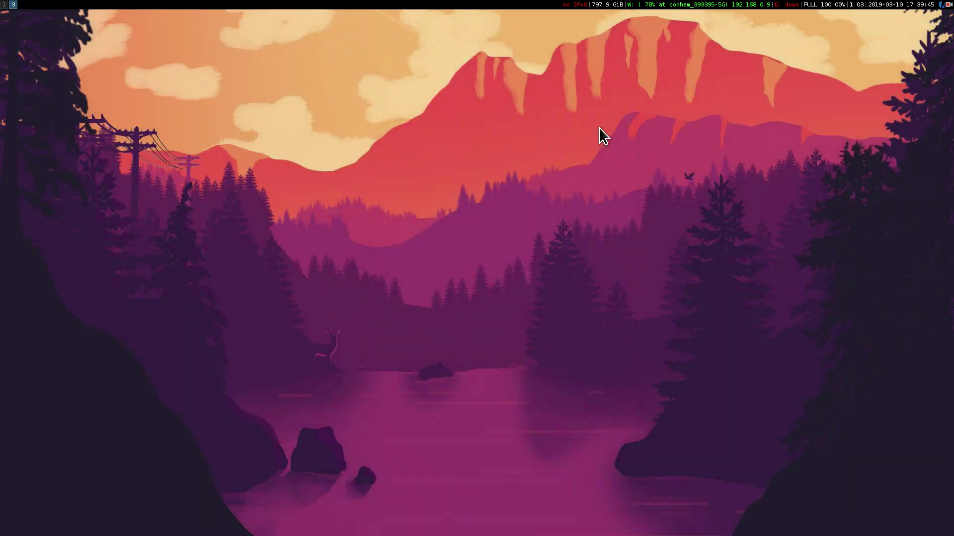
pyautogui.press('super+1')
pyautogui.press('super+2')
pyautogui.press('super+1')
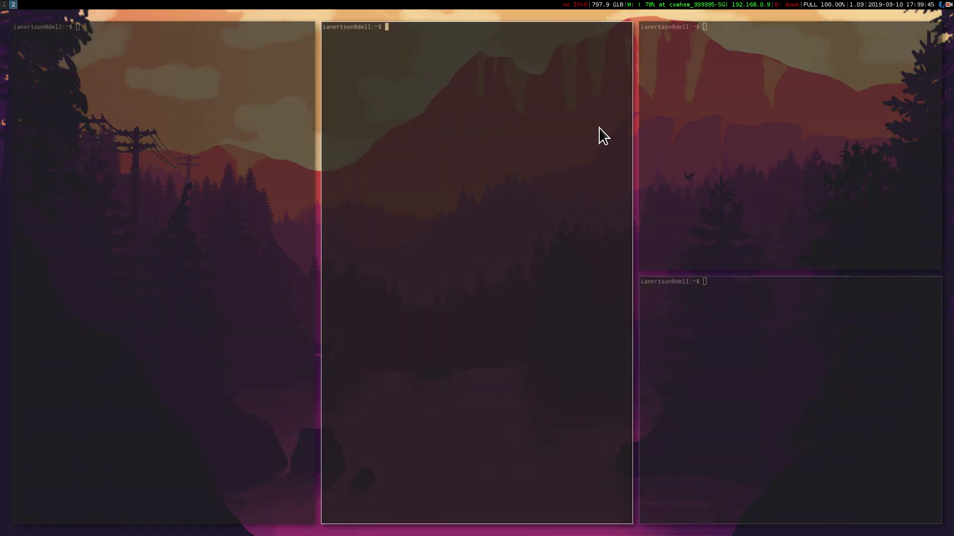
pyautogui.press('super+2')
pyautogui.press('super+1')
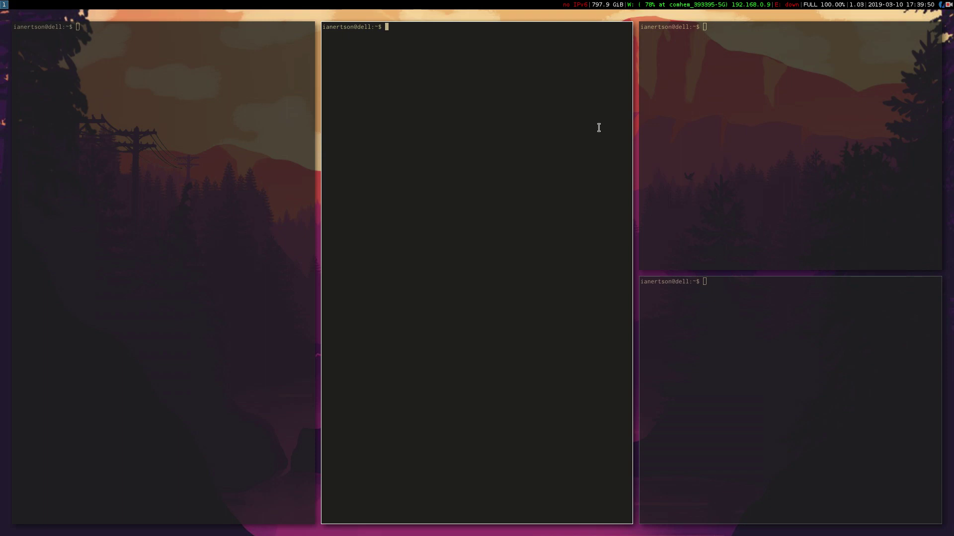
# In the upper terminal of the last column, go to the scripts directory under home and list its files.
pyautogui.moveTo(728, 134)
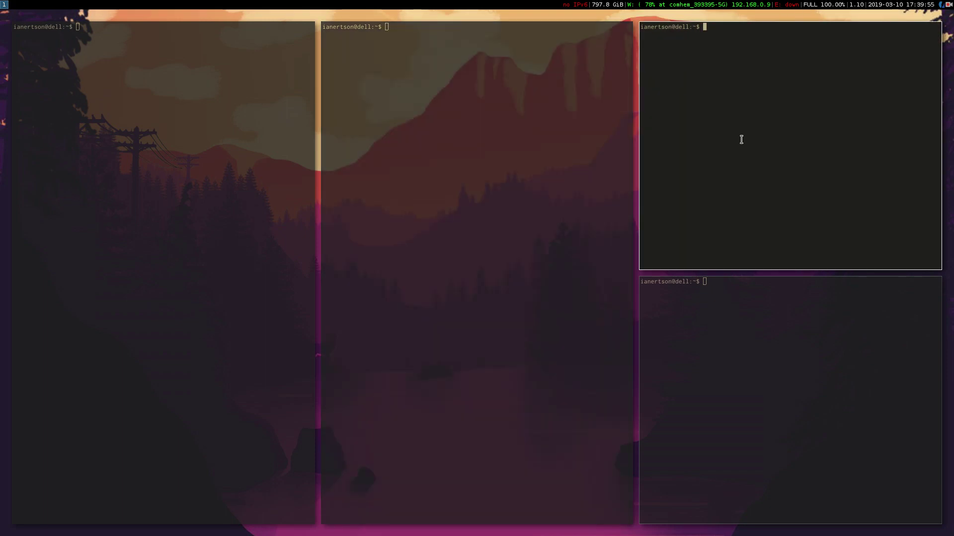
pyautogui.write('cd')
pyautogui.press('Return')
pyautogui.write('cd scripts/')
pyautogui.press('Return')
pyautogui.write('ls')
pyautogui.press('Return')
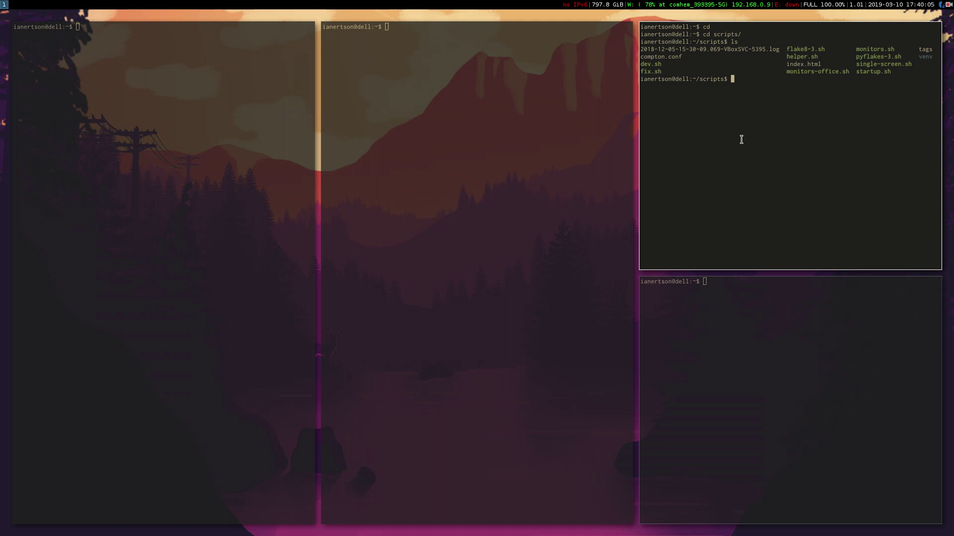
# Launch gvim from the scripts directory, move its window to workspace 2 and switch to that workspace.
pyautogui.write('gvim')
pyautogui.press('Return')
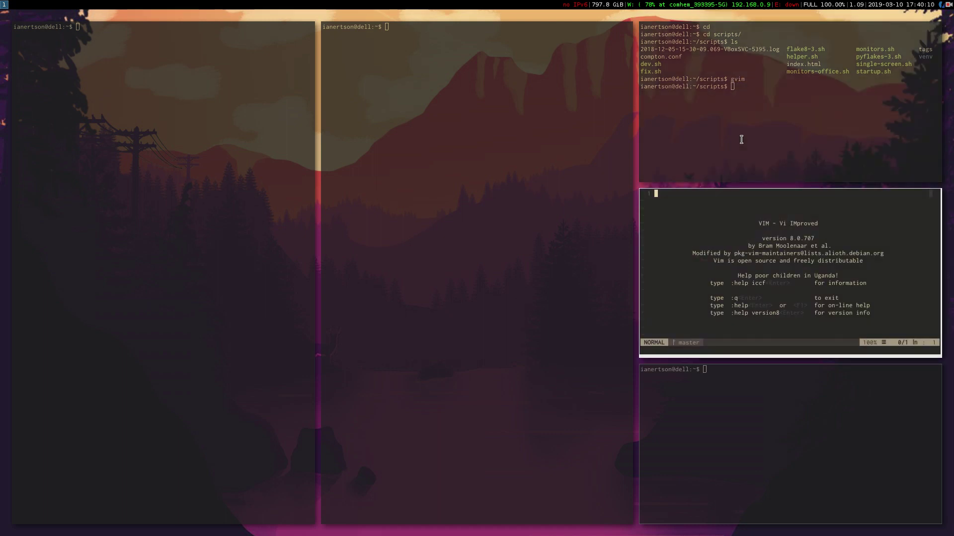
pyautogui.press('super+shift+2')
pyautogui.press('super+2')
# Show the NERDTree file browser and open compton.conf from the scripts directory.
pyautogui.hotkey('ctrl', 'n')
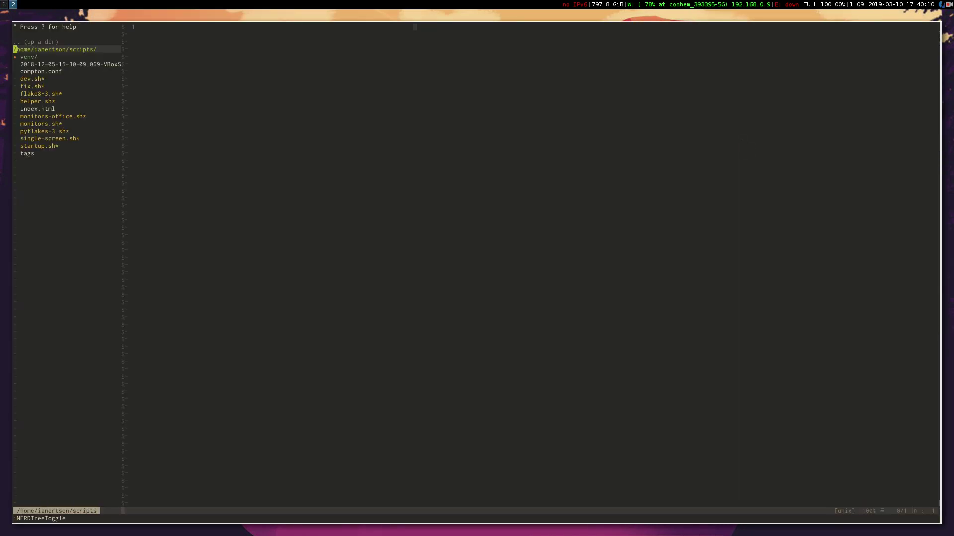
pyautogui.press('j')
pyautogui.press('j')
pyautogui.press('j')
pyautogui.press('j')
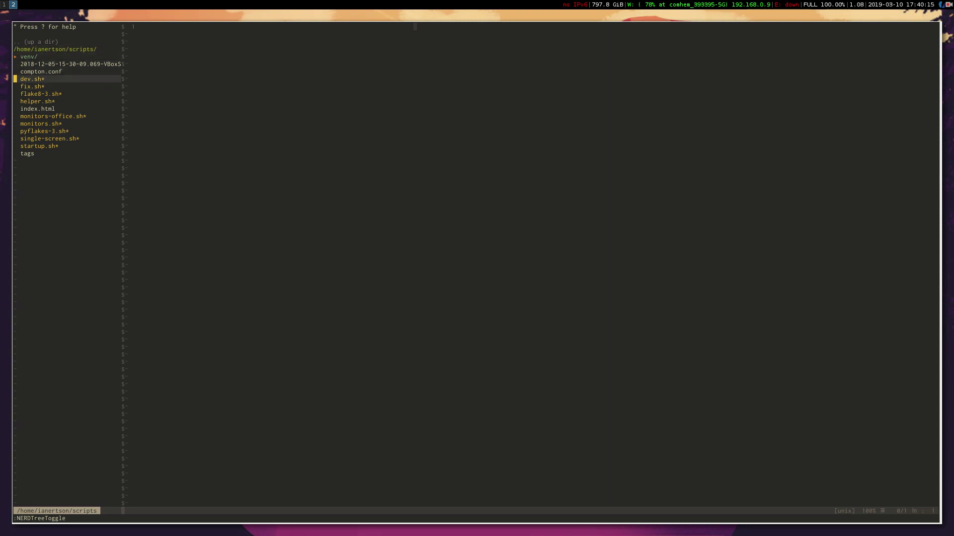
pyautogui.press('k')
pyautogui.press('Return')
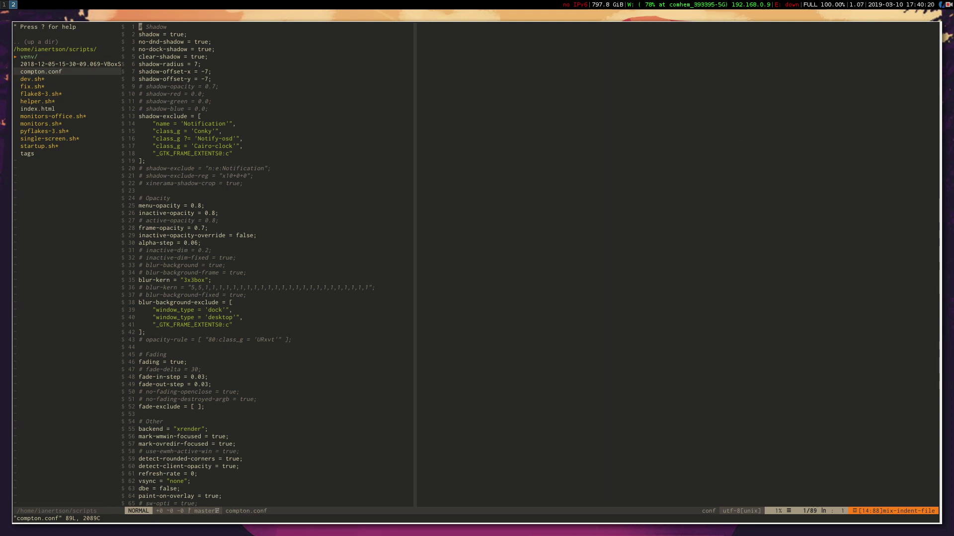
# Look through compton.conf from the shadow and opacity settings down to the window type settings and back up.
pyautogui.press('j')
pyautogui.press('j')
pyautogui.press('j')
pyautogui.press('j')
pyautogui.press('j')
pyautogui.press('k')
pyautogui.press('k')
pyautogui.press('k')
pyautogui.press('k')
pyautogui.press('k')
pyautogui.press('j')
pyautogui.press('j')
pyautogui.press('l')
pyautogui.press('j')
pyautogui.press('j')
pyautogui.press('j')
pyautogui.press('j')
pyautogui.press('k')
pyautogui.press('l')
pyautogui.press('j')
pyautogui.press('j')
pyautogui.press('l')
pyautogui.press('j')
pyautogui.press('j')
pyautogui.press('j')
pyautogui.press('j')
pyautogui.press('j')
pyautogui.press('j')
pyautogui.press('j')
pyautogui.press('j')
pyautogui.press('j')
pyautogui.press('j')
pyautogui.press('j')
pyautogui.press('j')
pyautogui.press('j')
pyautogui.press('j')
pyautogui.press('j')
pyautogui.press('j')
pyautogui.press('j')
pyautogui.press('j')
pyautogui.scroll(-4, 374, 330)
pyautogui.press('j')
pyautogui.press('j')
pyautogui.press('j')
pyautogui.press('j')
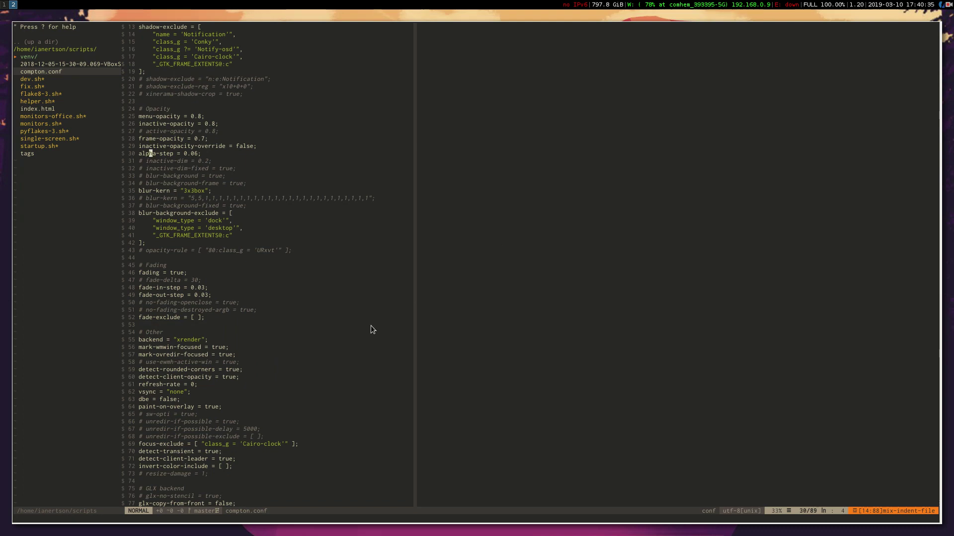
pyautogui.press('j')
pyautogui.press('j')
pyautogui.press('j')
pyautogui.press('j')
pyautogui.press('j')
pyautogui.press('j')
pyautogui.scroll(-1, 370, 326)
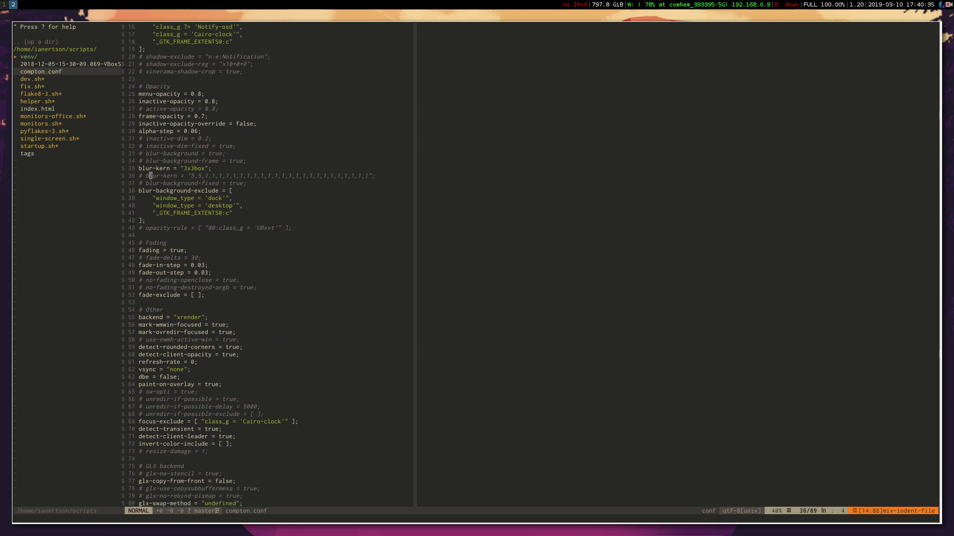
pyautogui.scroll(-2, 204, 266)
pyautogui.press('j')
pyautogui.press('j')
pyautogui.press('j')
pyautogui.press('j')
pyautogui.press('j')
pyautogui.press('j')
pyautogui.press('j')
pyautogui.press('j')
pyautogui.press('j')
pyautogui.press('j')
pyautogui.scroll(-20, 273, 199)
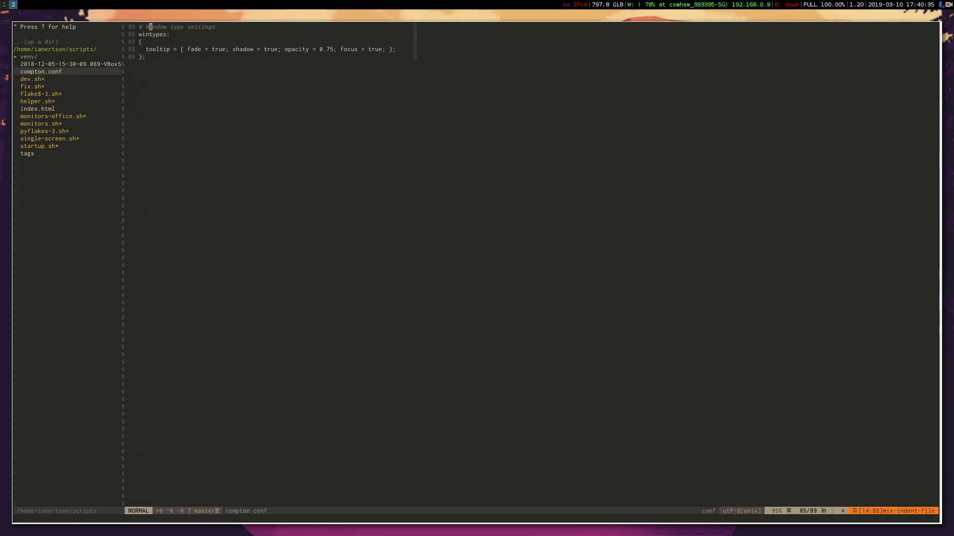
pyautogui.scroll(12, 273, 199)
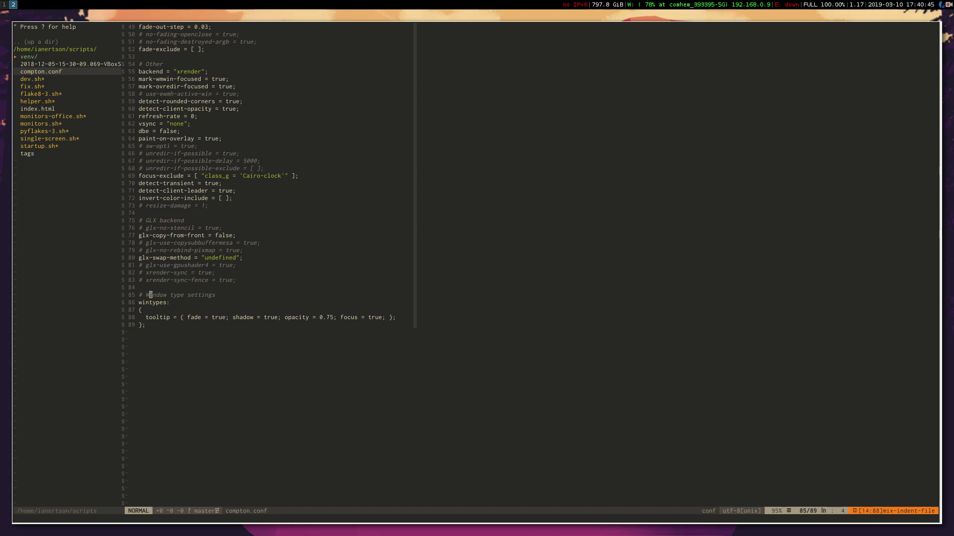
pyautogui.scroll(16, 356, 234)
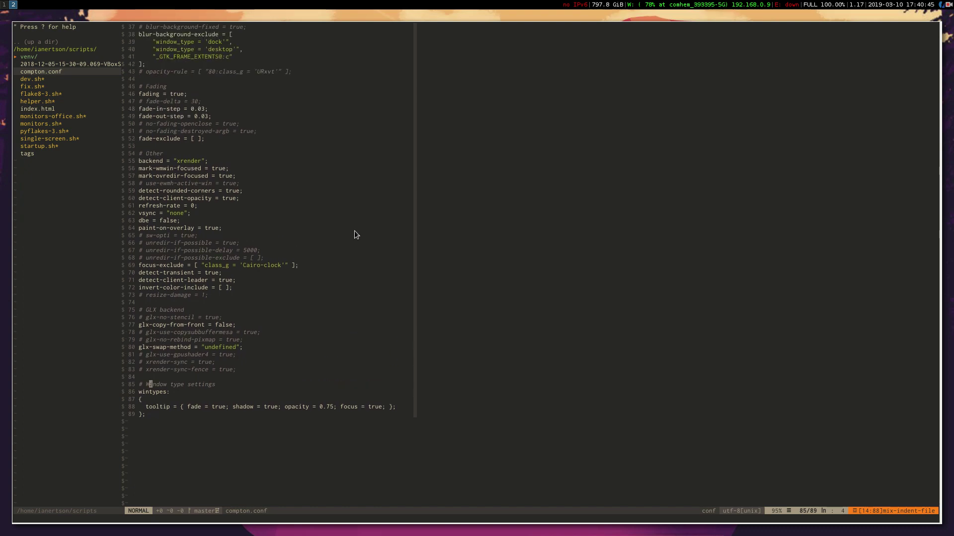
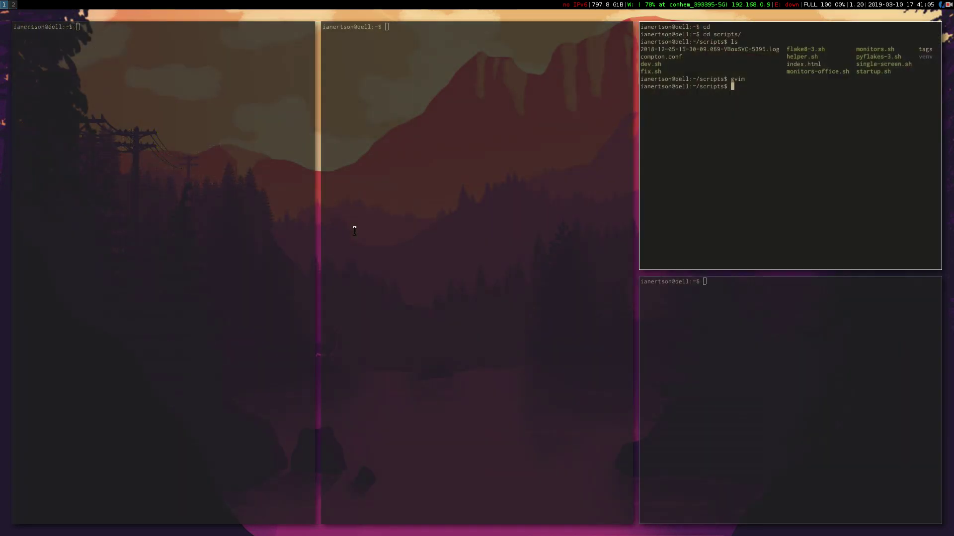
# Return to workspace 2, launch Chromium beside the editor with the run launcher, and dismiss its Restore pages prompt.
pyautogui.press('super+2')
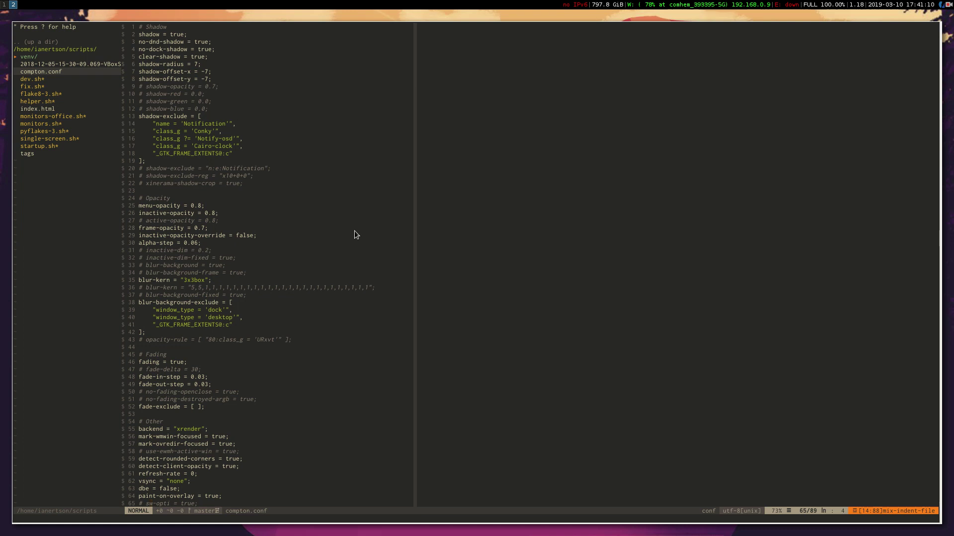
pyautogui.press('super+d')
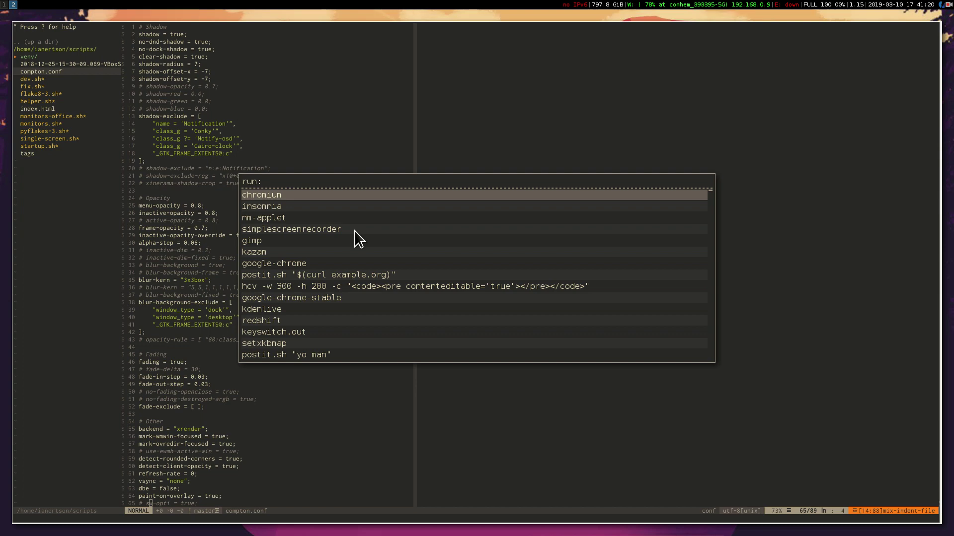
pyautogui.write('chrom')
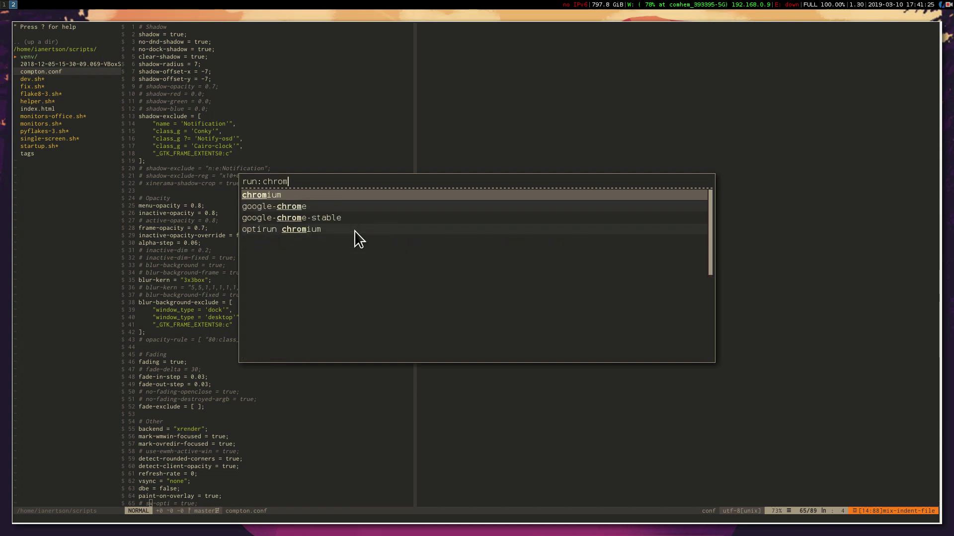
pyautogui.press('Return')
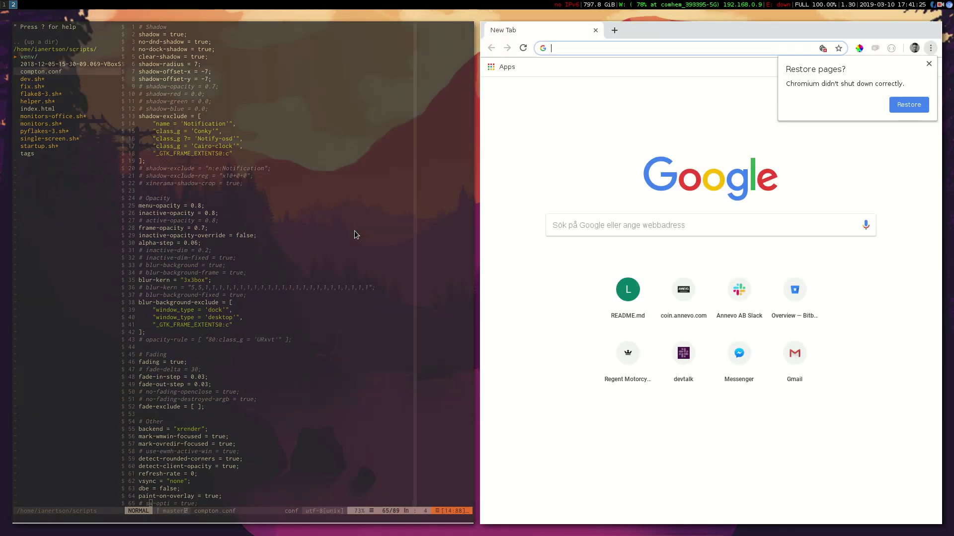
pyautogui.click(929, 64)
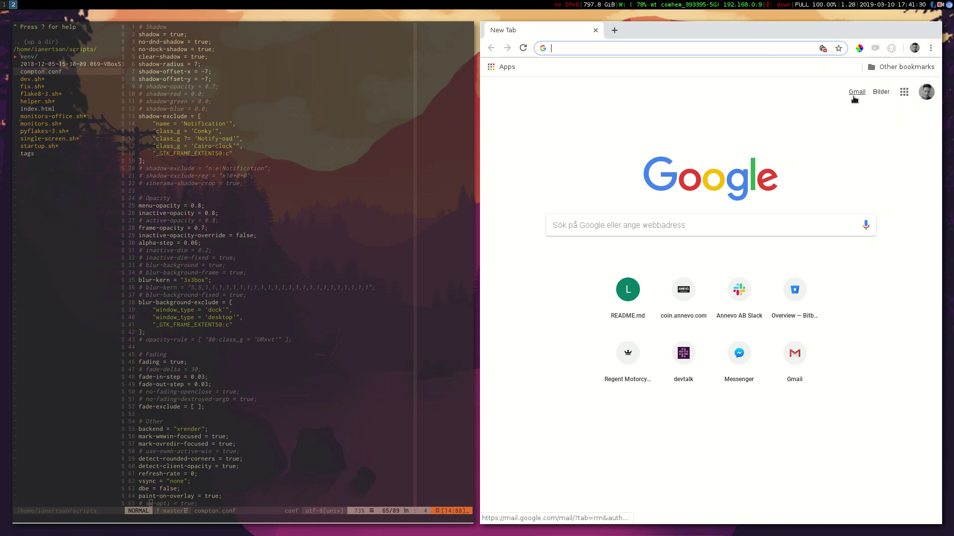
# Switch to the empty workspace 3, show the run launcher there and dismiss it.
pyautogui.press('super+3')
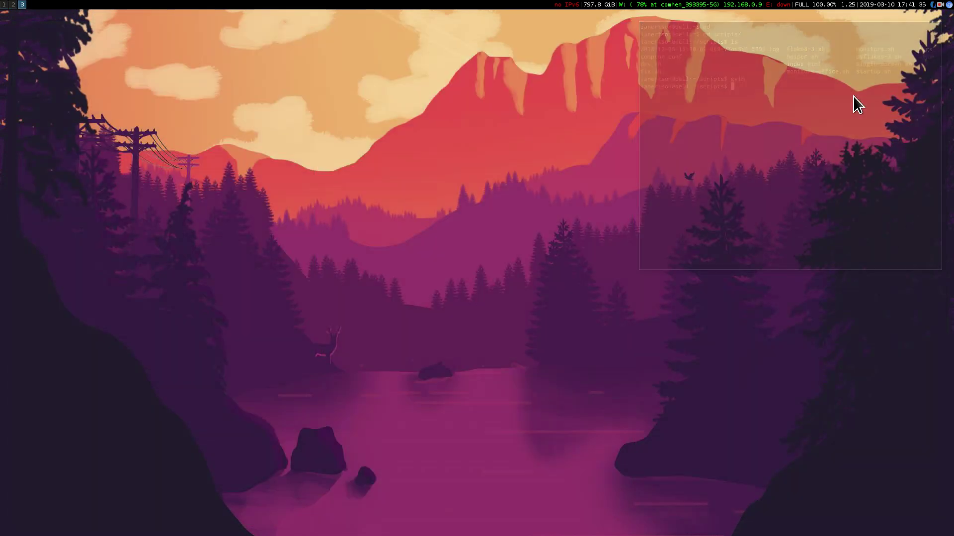
pyautogui.press('super+d')
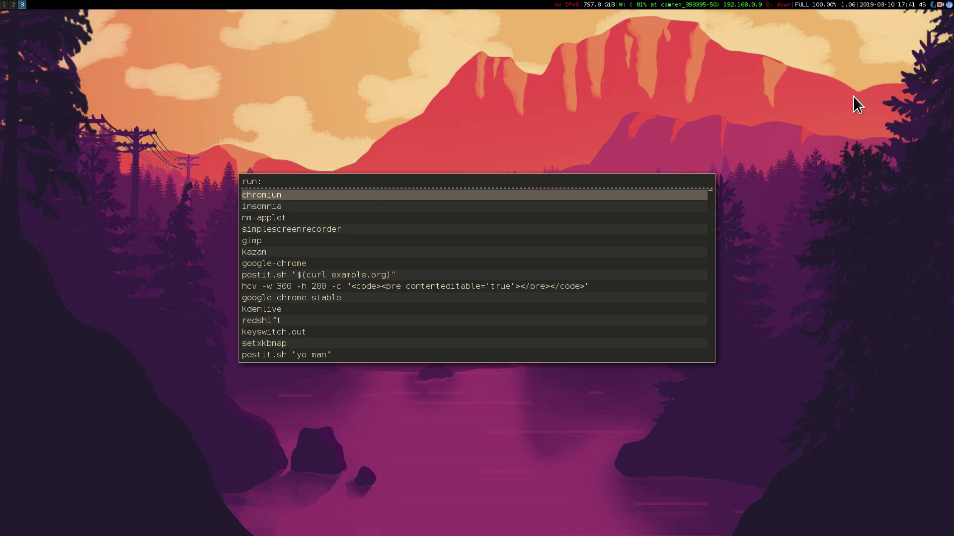
pyautogui.press('Escape')
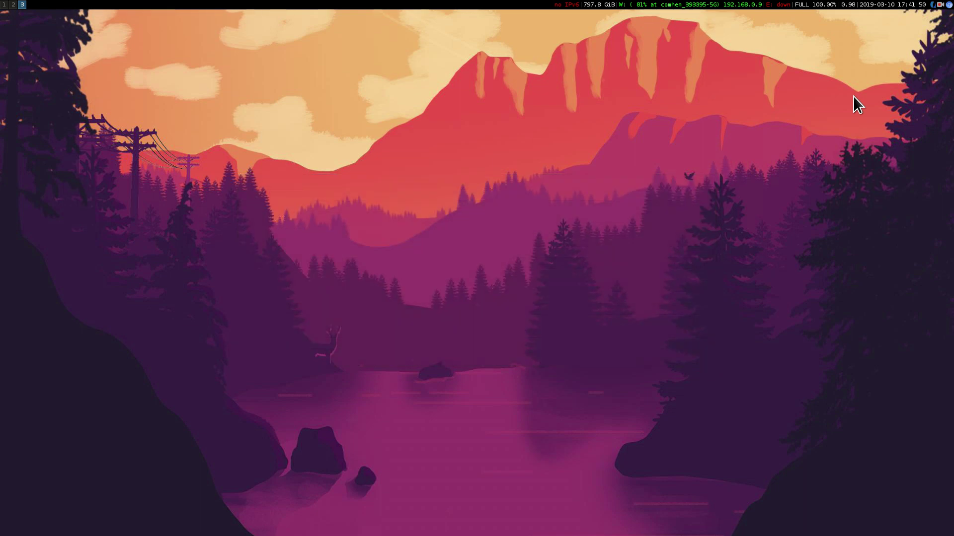
# Alternate between workspaces 2 and 1, ending on workspace 1 with the middle terminal focused.
pyautogui.press('super+2')
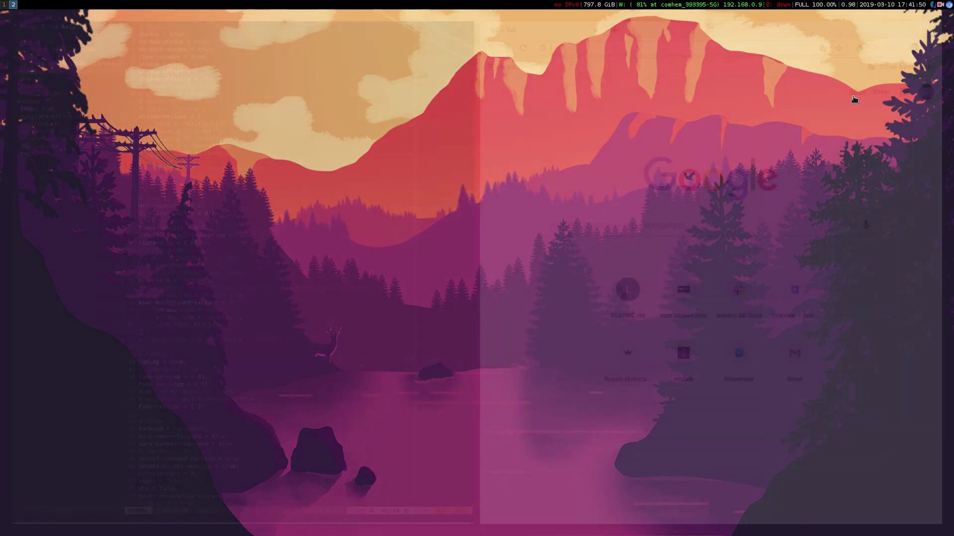
pyautogui.press('super+1')
pyautogui.press('super+2')
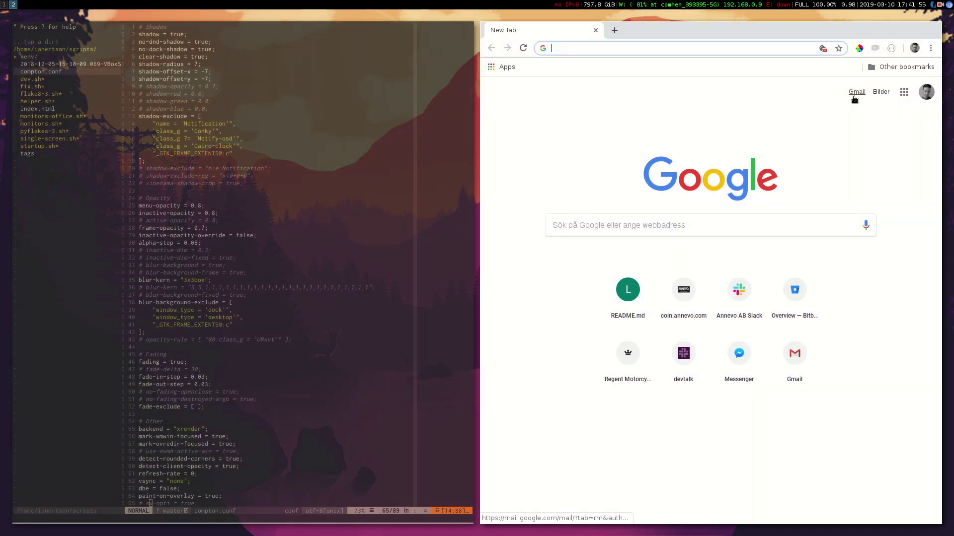
pyautogui.press('super+1')
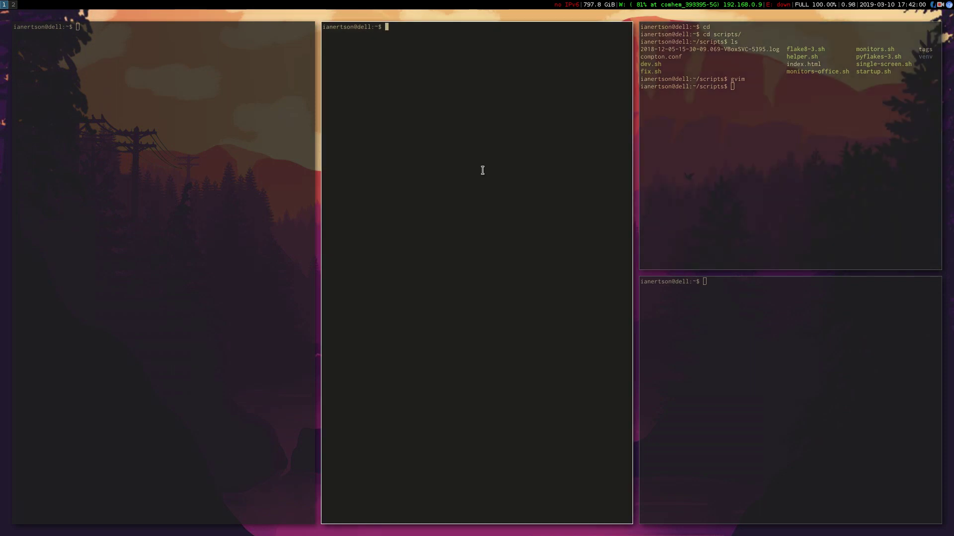
pyautogui.moveTo(314, 73)
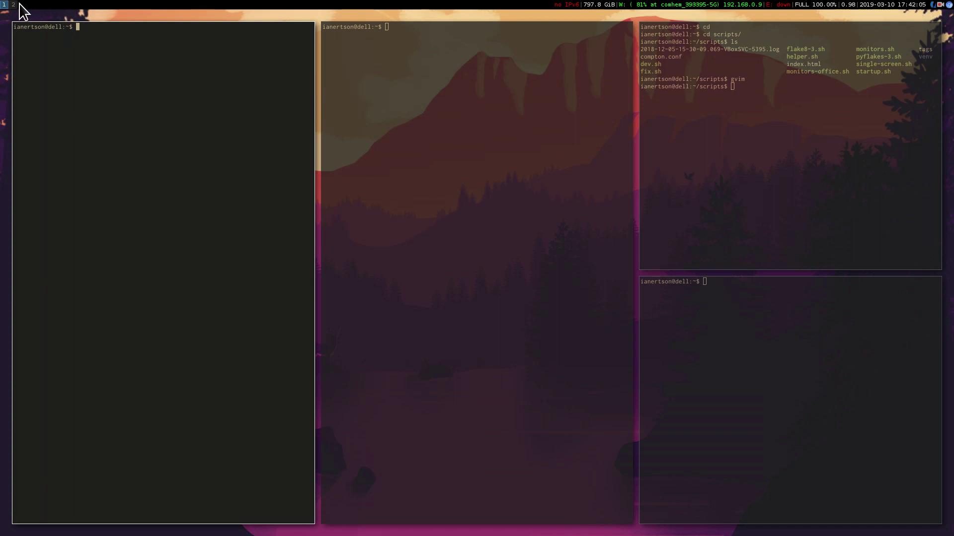
pyautogui.moveTo(324, 44)
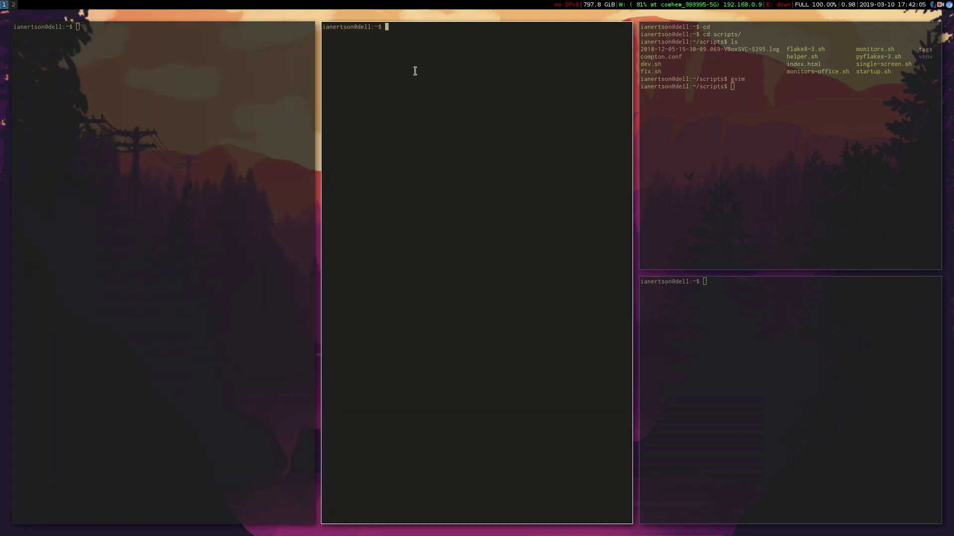
# Show the run launcher over the tiled terminals on workspace 1 and dismiss it.
pyautogui.press('super+d')
pyautogui.press('Escape')
pyautogui.press('super+d')
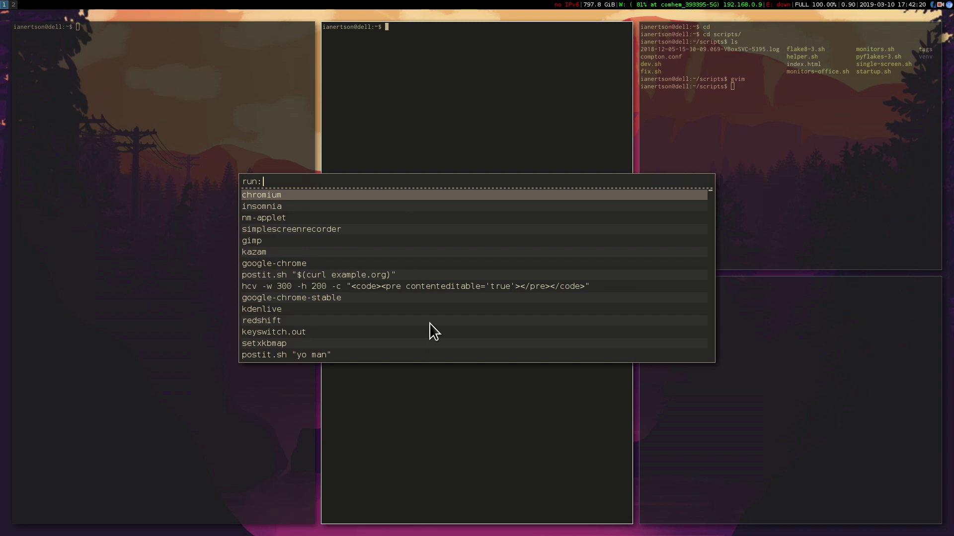
pyautogui.press('Escape')
# On workspace 2, search the web for gruvbox and look over the dark and light mode screenshots in its GitHub repository.
pyautogui.press('super+2')
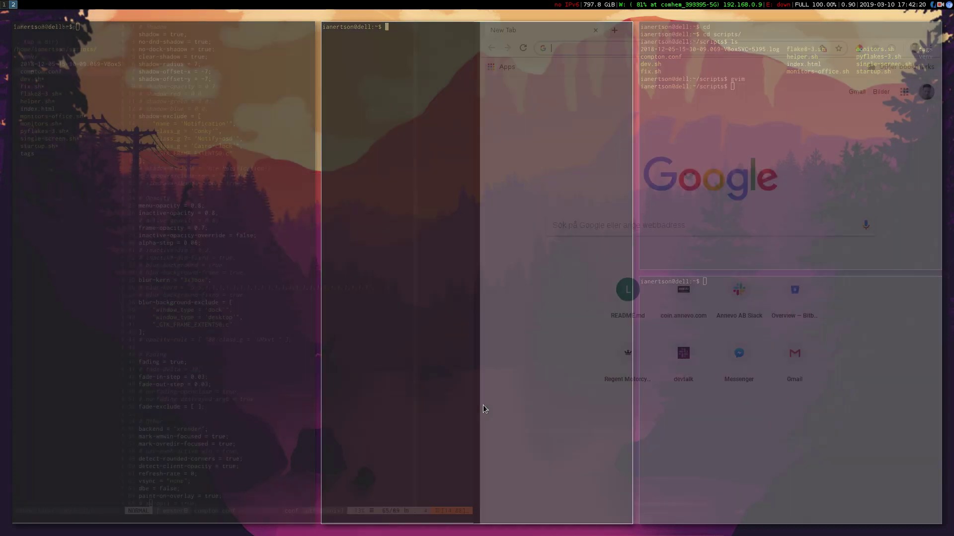
pyautogui.write('gruvbox')
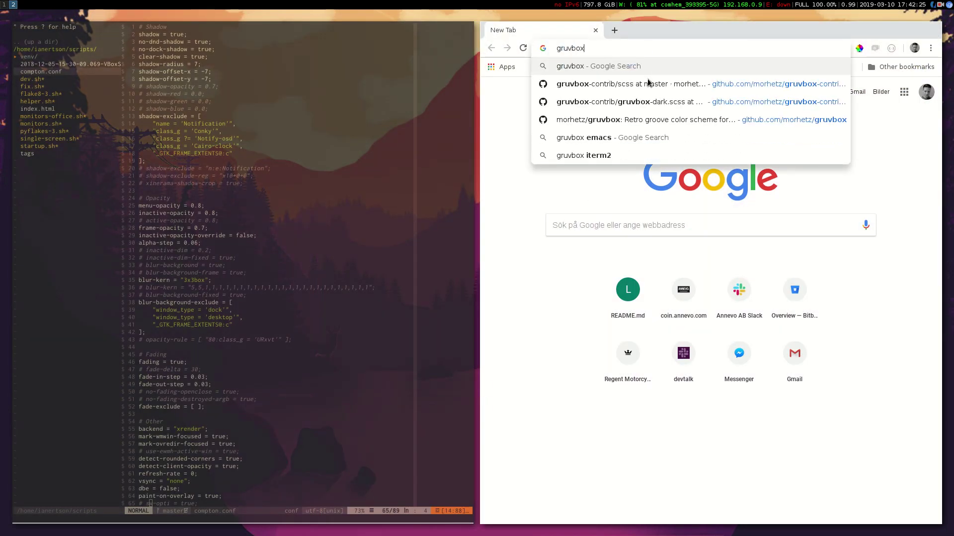
pyautogui.press('Return')
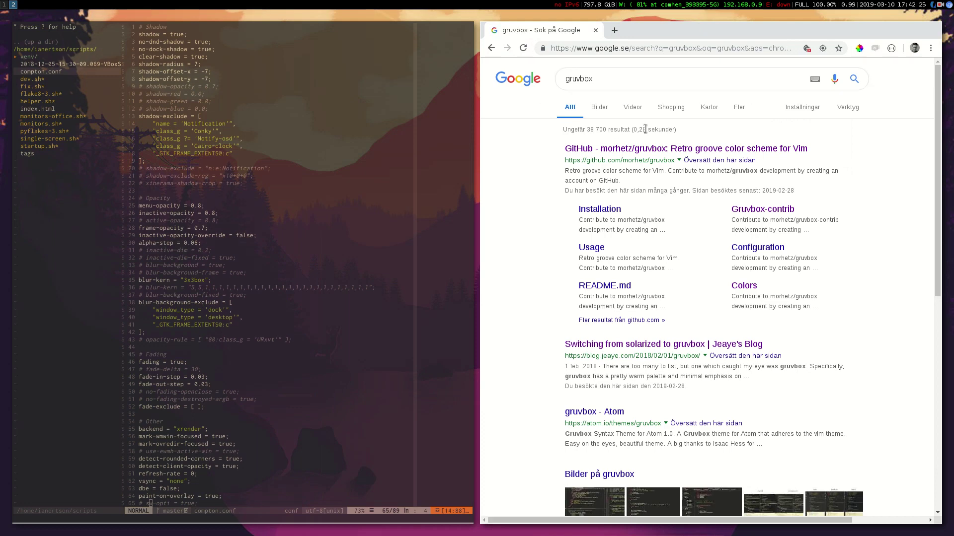
pyautogui.click(637, 150)
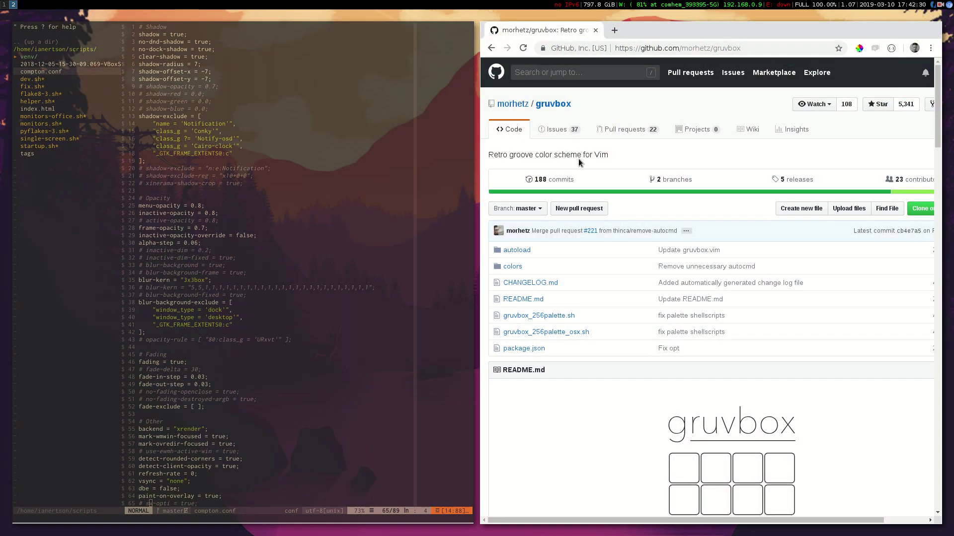
pyautogui.scroll(-15, 578, 159)
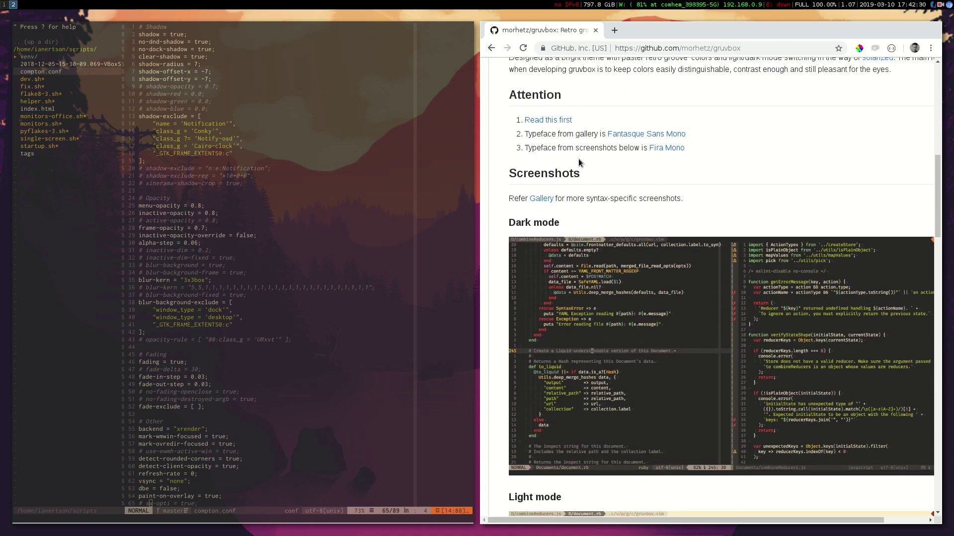
pyautogui.scroll(-12, 579, 162)
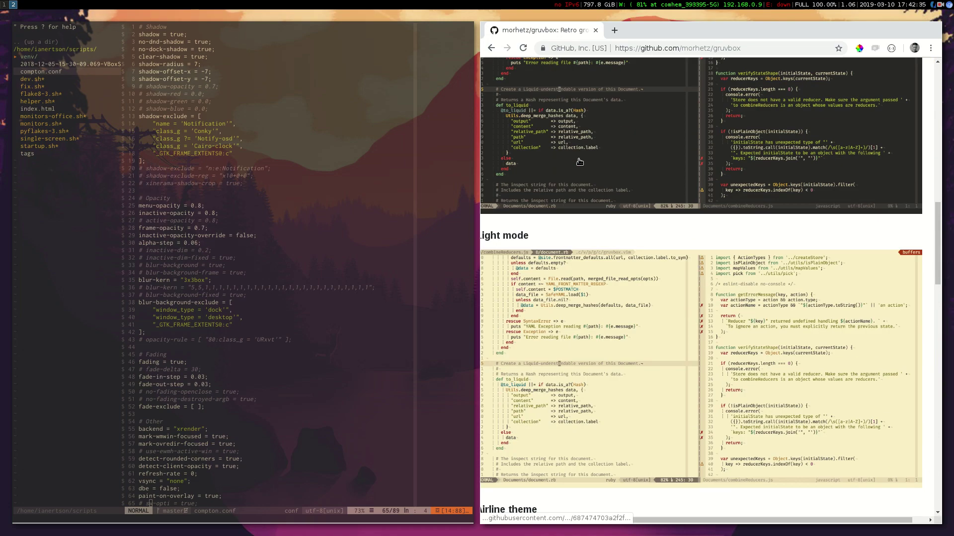
pyautogui.scroll(20, 580, 162)
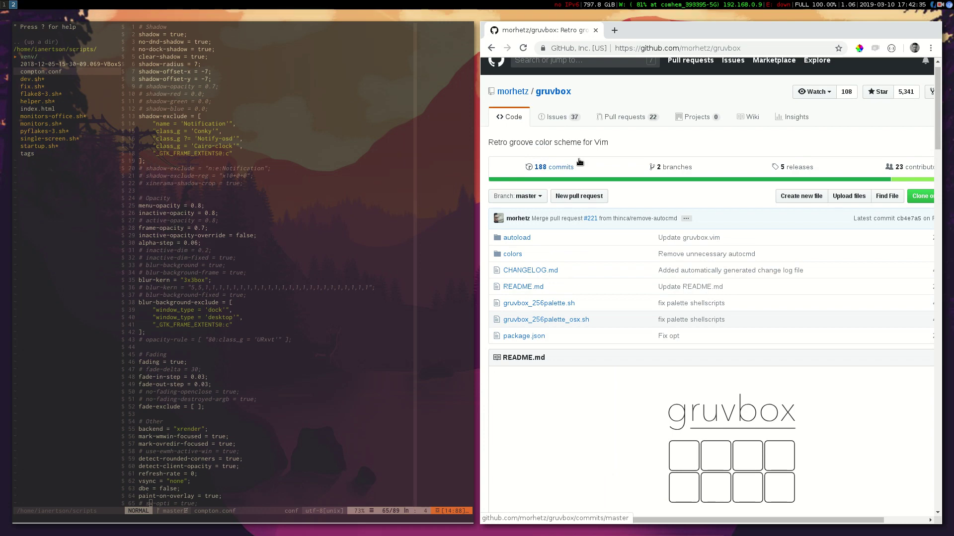
pyautogui.scroll(1, 579, 162)
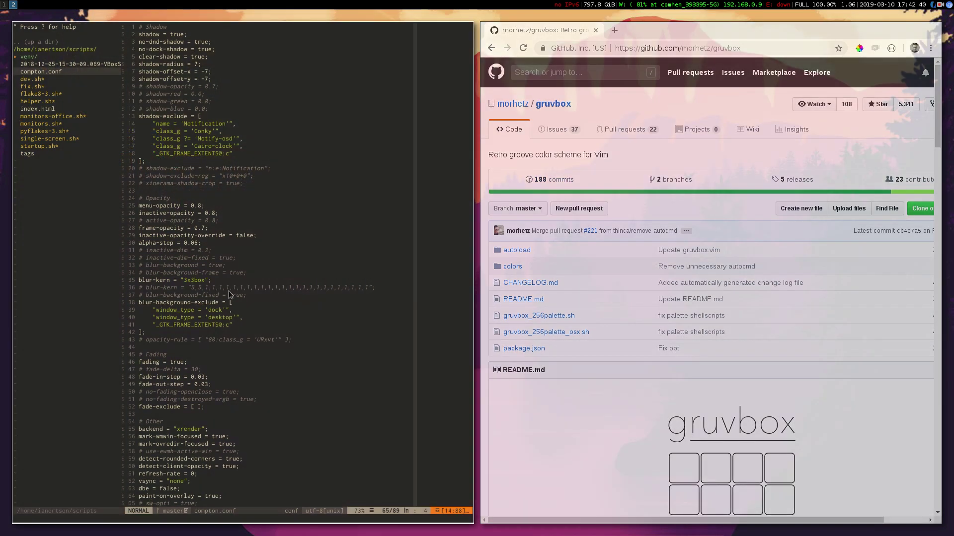
# Open a new terminal between the editor and the browser, print ~/.vimrc and look through its settings.
pyautogui.press('super+Return')
pyautogui.write('cat ~/.vimrc')
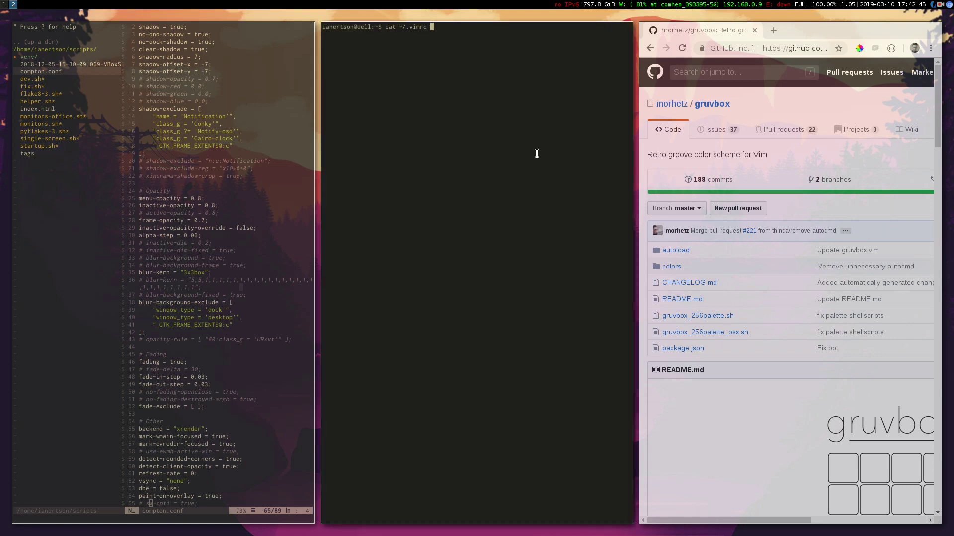
pyautogui.press('Return')
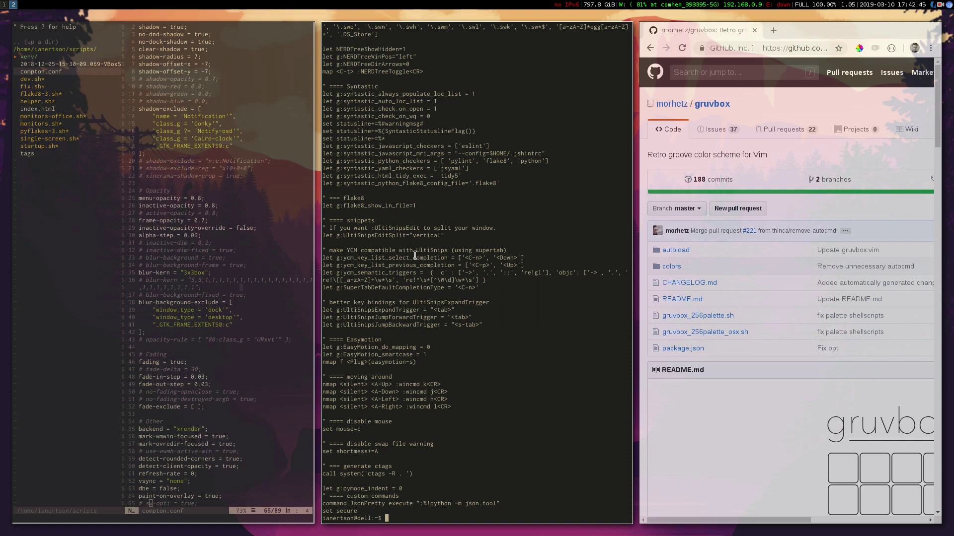
pyautogui.scroll(2, 402, 452)
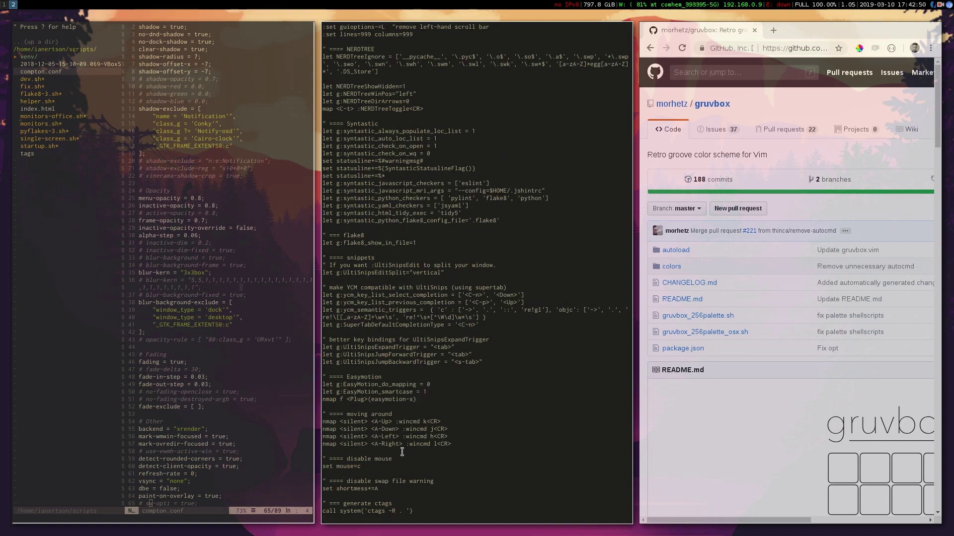
pyautogui.scroll(3, 402, 452)
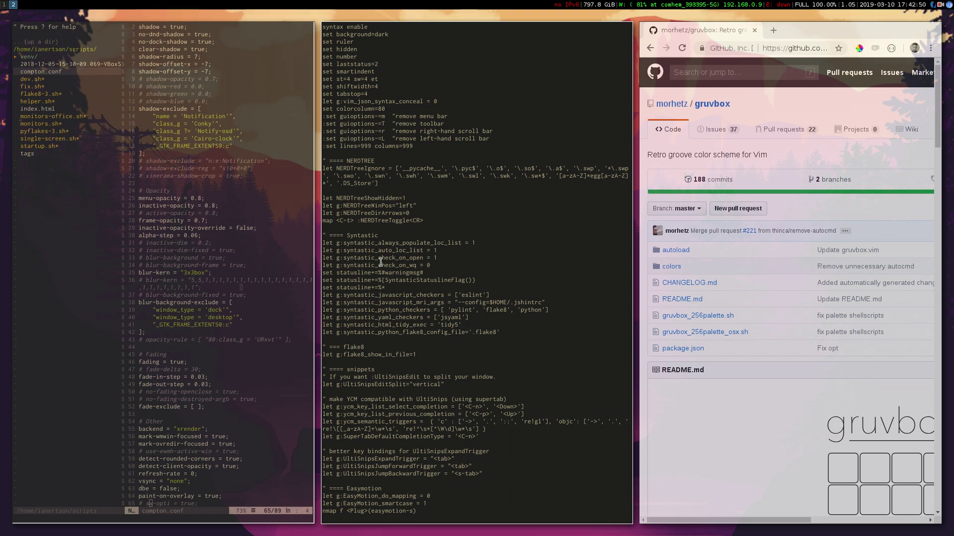
pyautogui.scroll(-4, 380, 261)
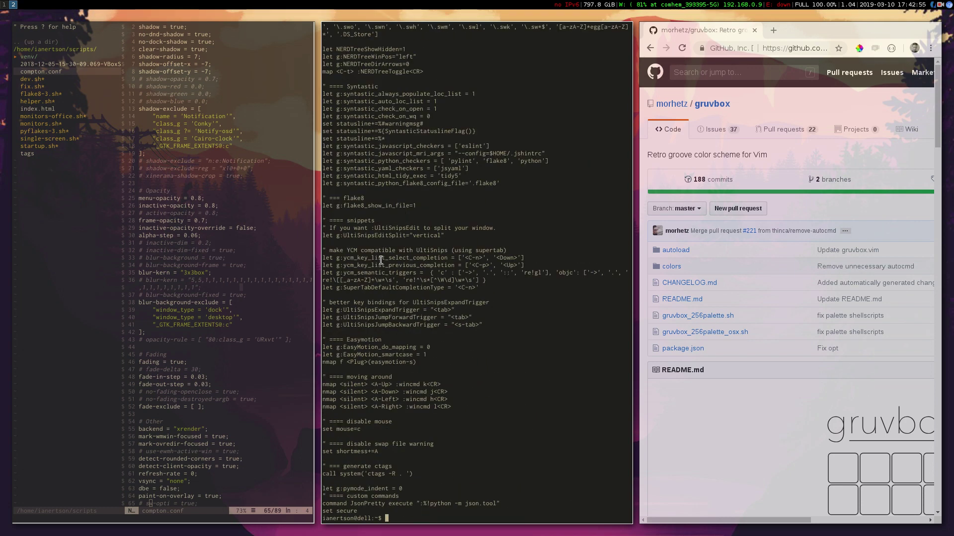
# Filter ~/.vimrc for lines containing color with grep and highlight the colorscheme name gruvbox in the output.
pyautogui.write('cat ~/.vimrc | grep color')
pyautogui.press('Return')
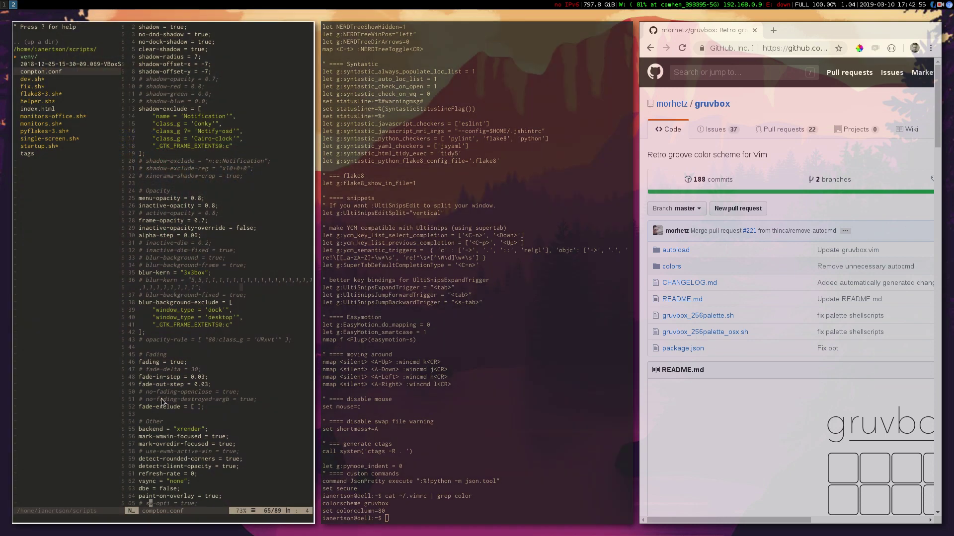
pyautogui.doubleClick(341, 504)
pyautogui.doubleClick(378, 504)
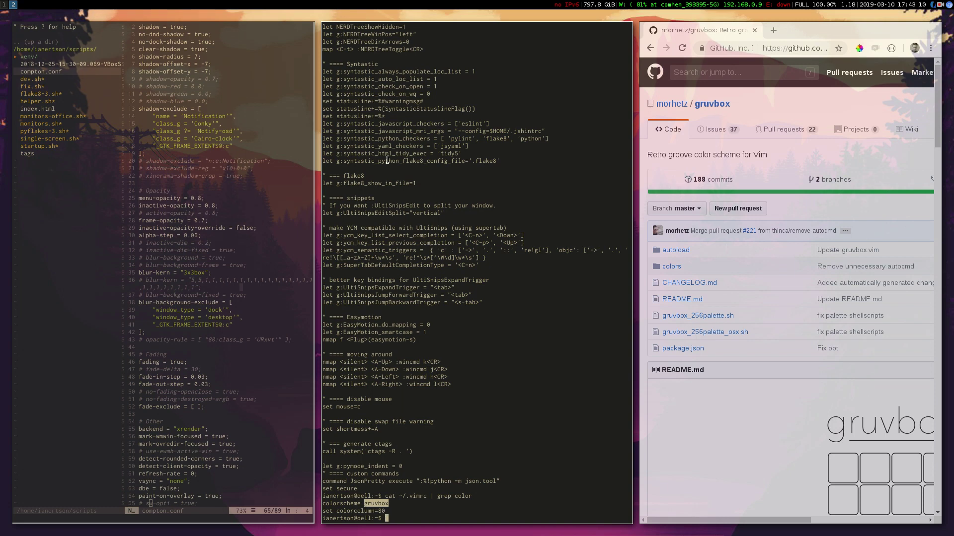
# List the home directory in the terminal with ls -latr and with plain ls, and clear the output.
pyautogui.write('ls -latr')
pyautogui.press('Return')
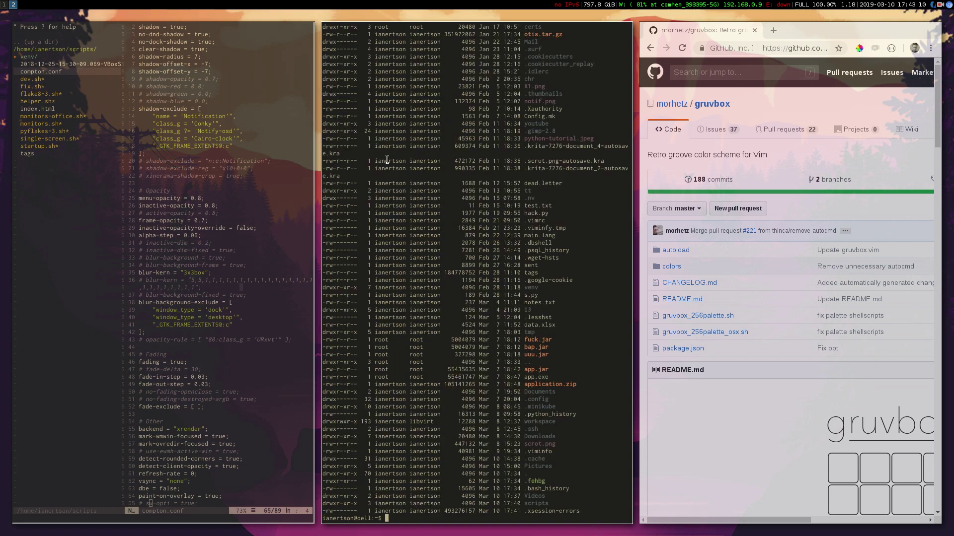
pyautogui.hotkey('ctrl', 'l')
pyautogui.write('ls')
pyautogui.press('Return')
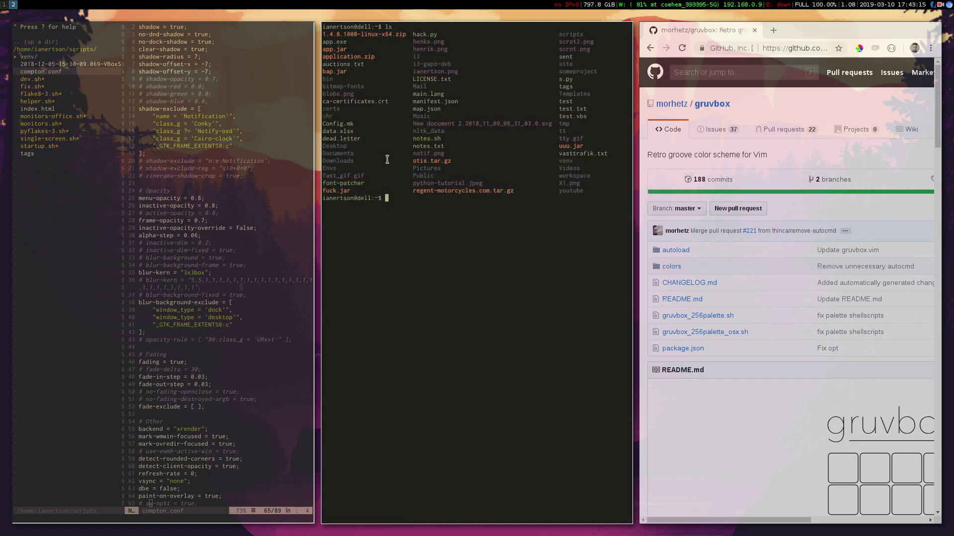
pyautogui.hotkey('ctrl', 'l')
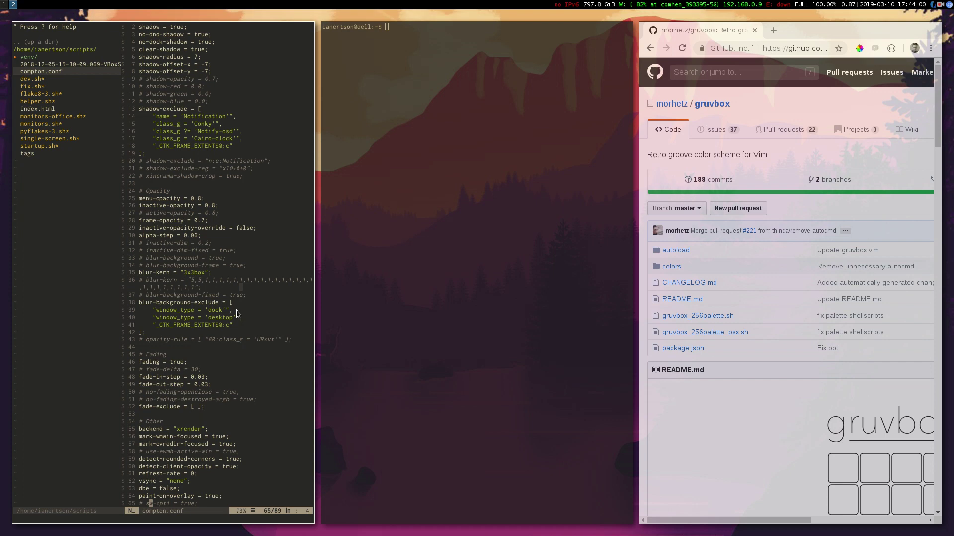
# Run apt-get without arguments in the middle terminal to show its usage help.
pyautogui.moveTo(392, 246)
pyautogui.write('ap')
pyautogui.write('tp-')
pyautogui.press('BackSpace')
pyautogui.press('BackSpace')
pyautogui.write('-get')
pyautogui.press('Return')
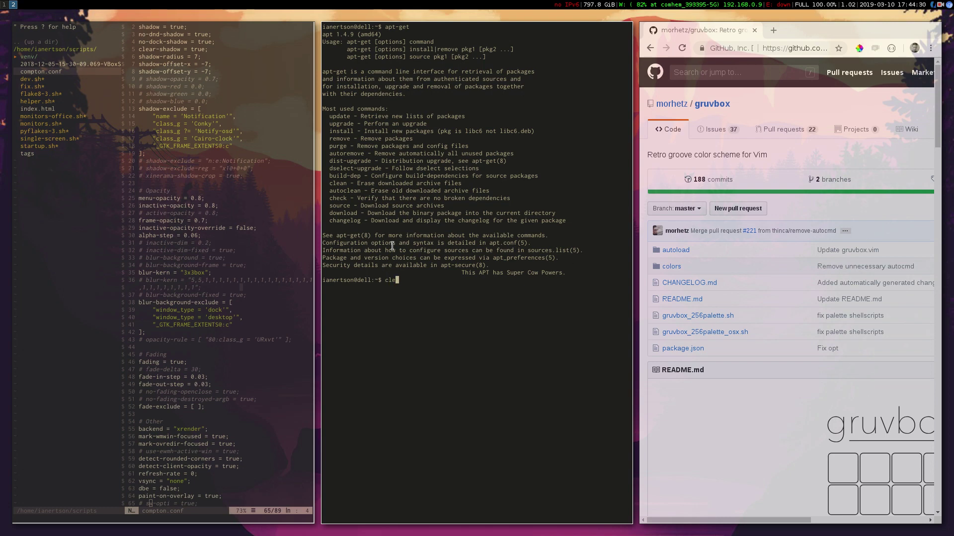
# Clear the terminal and list the installed Vim plugins using vpm list plugins.
pyautogui.hotkey('ctrl', 'l')
pyautogui.write('vpm list')
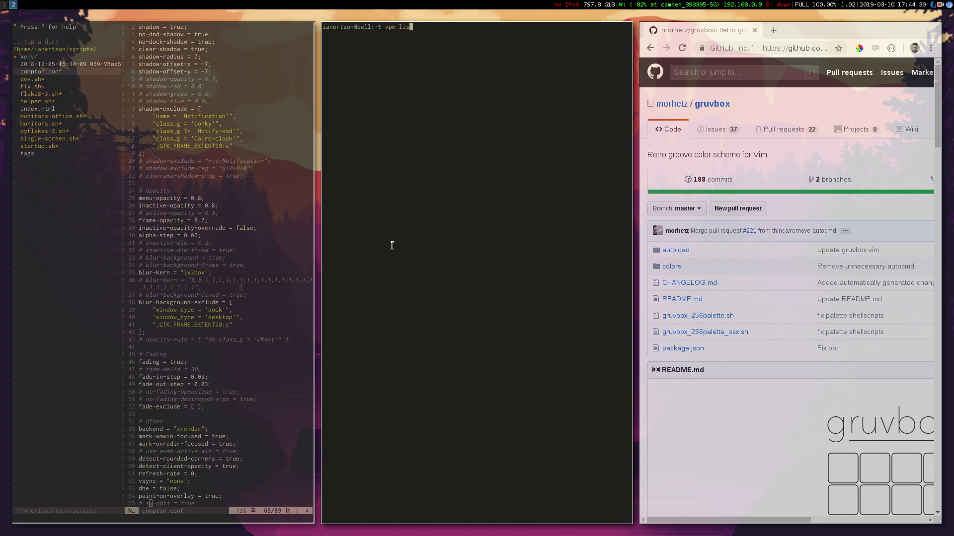
pyautogui.press('Return')
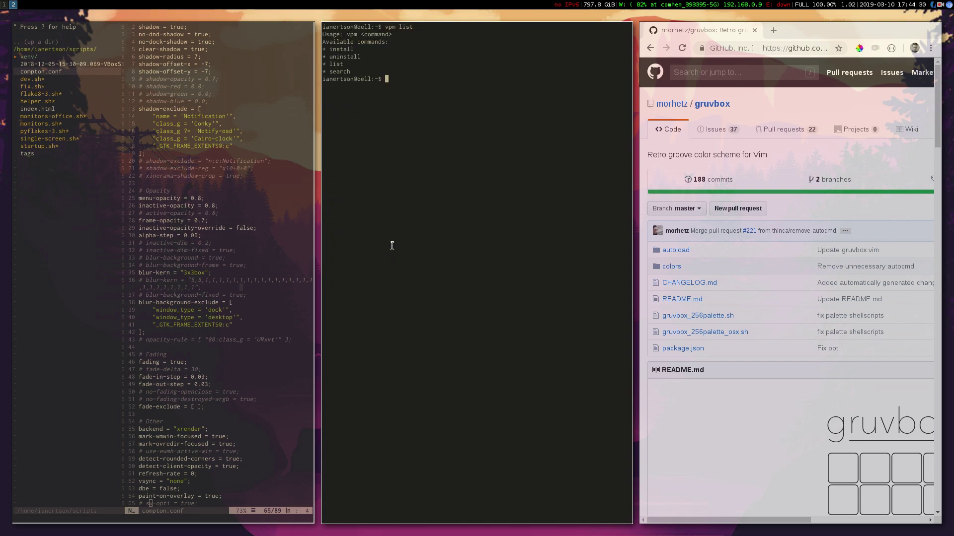
pyautogui.write('vpm list plugins')
pyautogui.press('Return')
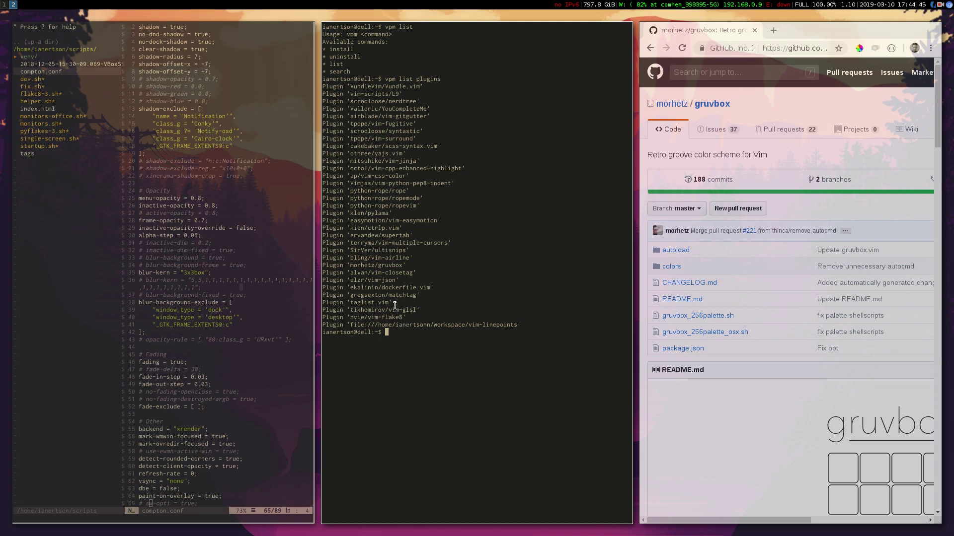
# Uninstall the 'alvan/vim-closetag' plugin with vpm uninstall, copying its name from the plugin list.
pyautogui.moveTo(392, 302); pyautogui.dragTo(345, 302)
pyautogui.tripleClick(398, 302)
pyautogui.click(398, 315)
pyautogui.moveTo(418, 271); pyautogui.dragTo(348, 273)
pyautogui.press('super+c')
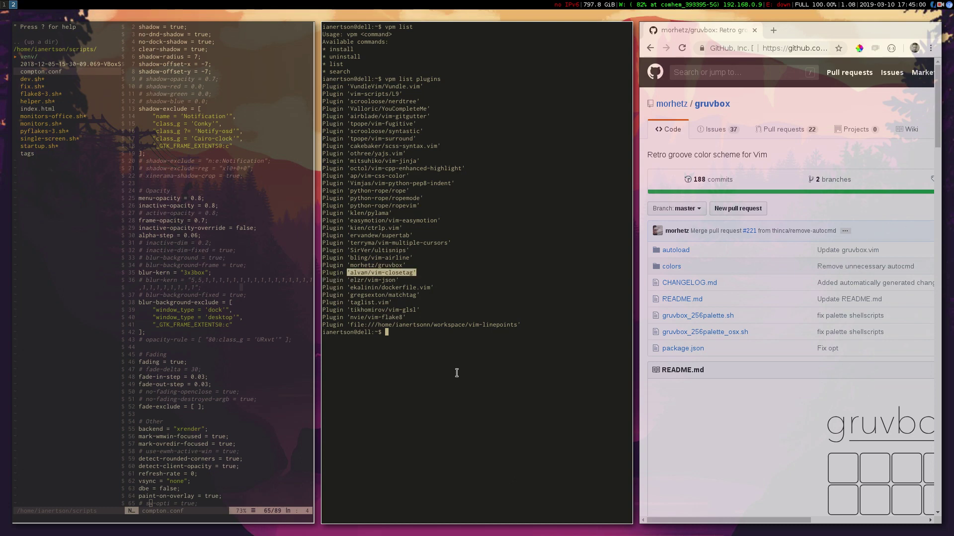
pyautogui.write('vpm uninstall')
pyautogui.middleClick(457, 373)
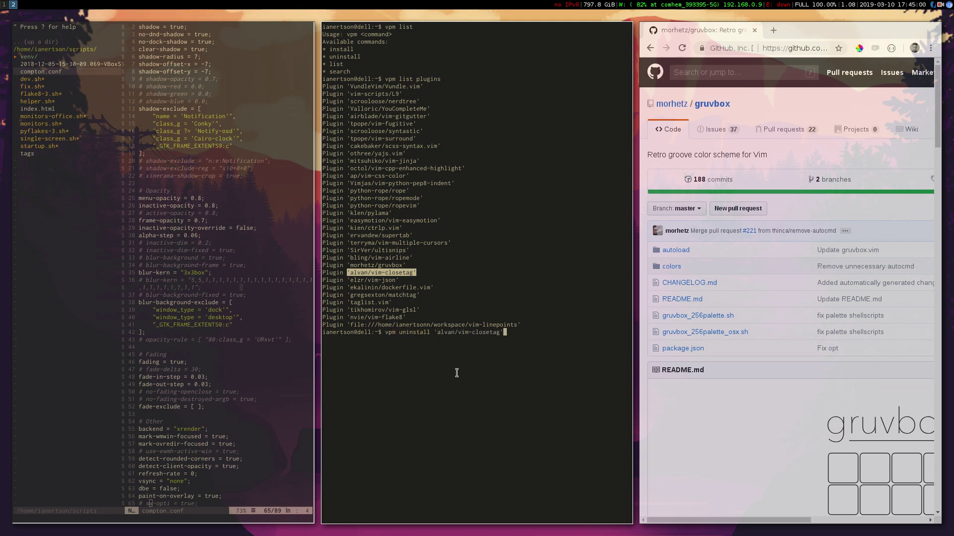
pyautogui.press('Return')
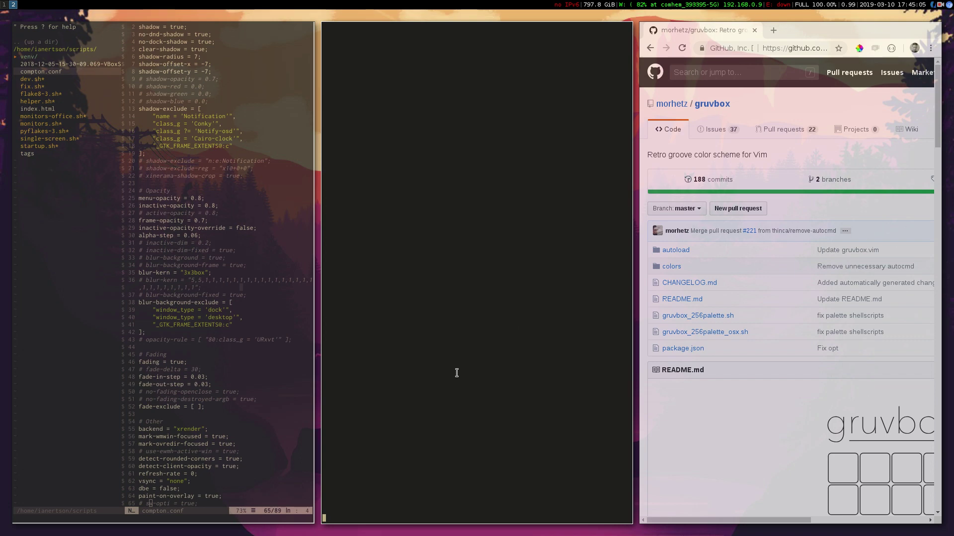
# Interrupt the Vim process started by the uninstall and return to the shell prompt.
pyautogui.write('q')
pyautogui.press('Return')
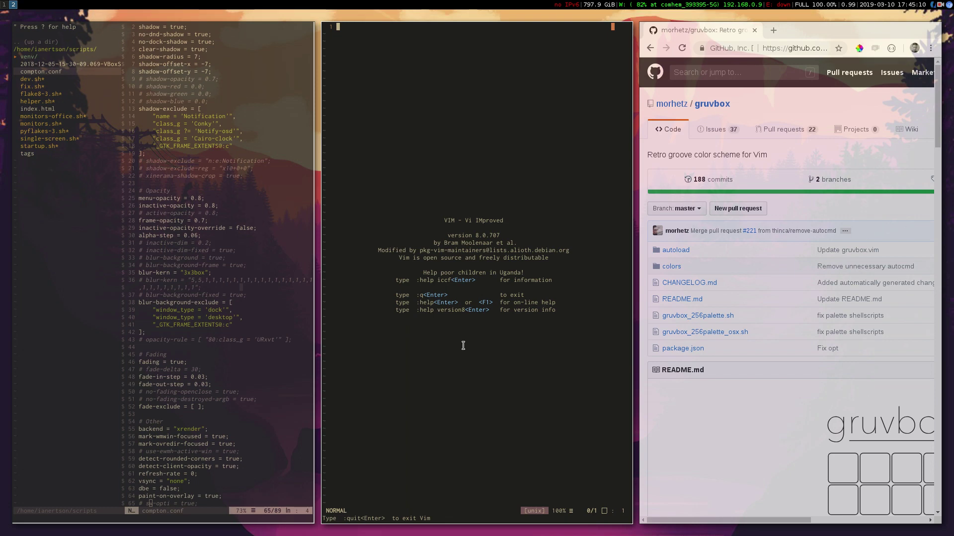
pyautogui.press('q')
pyautogui.hotkey('ctrl', 'c')
pyautogui.press('Return')
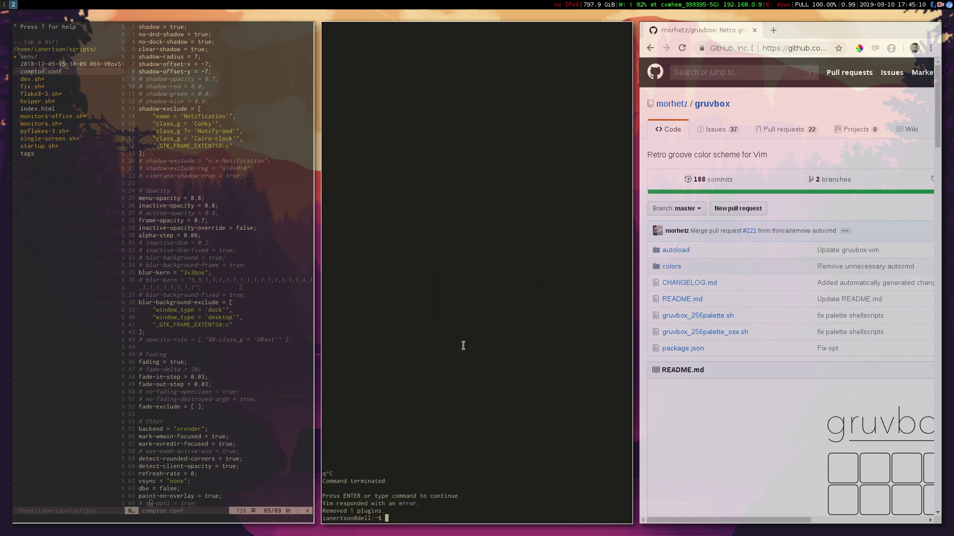
# Close the middle terminal, switch to workspace 1 and close its extra terminals until only one remains.
pyautogui.hotkey('ctrl', 'd')
pyautogui.press('super+1')
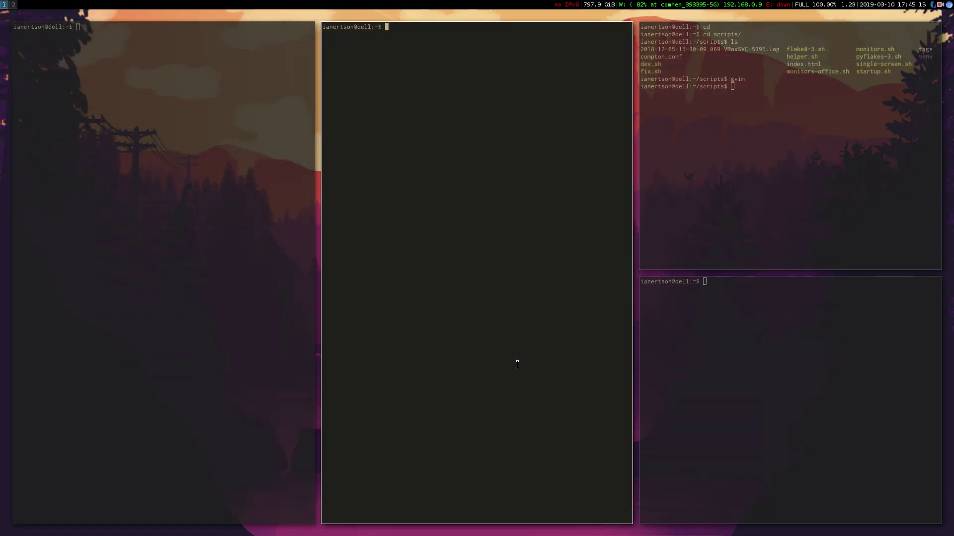
pyautogui.write('vpm')
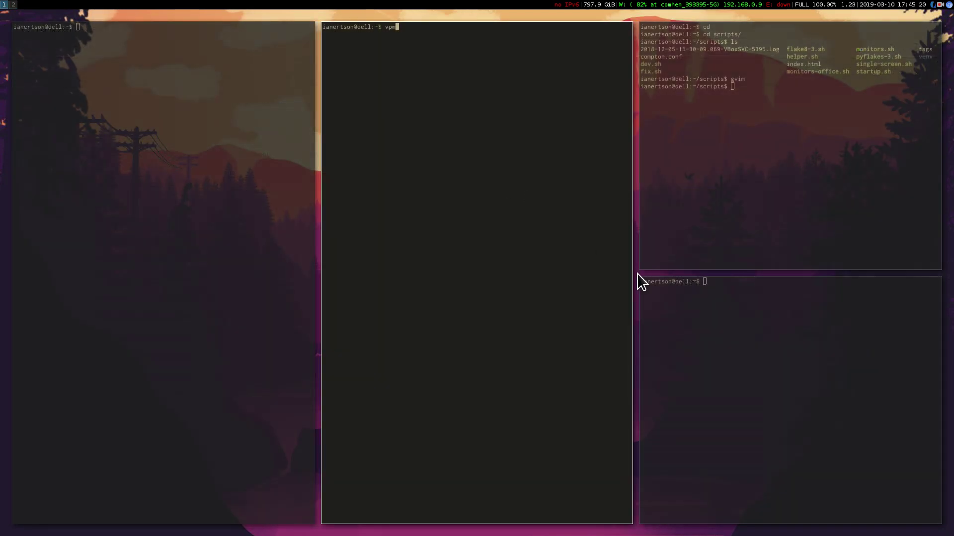
pyautogui.hotkey('ctrl', 'd')
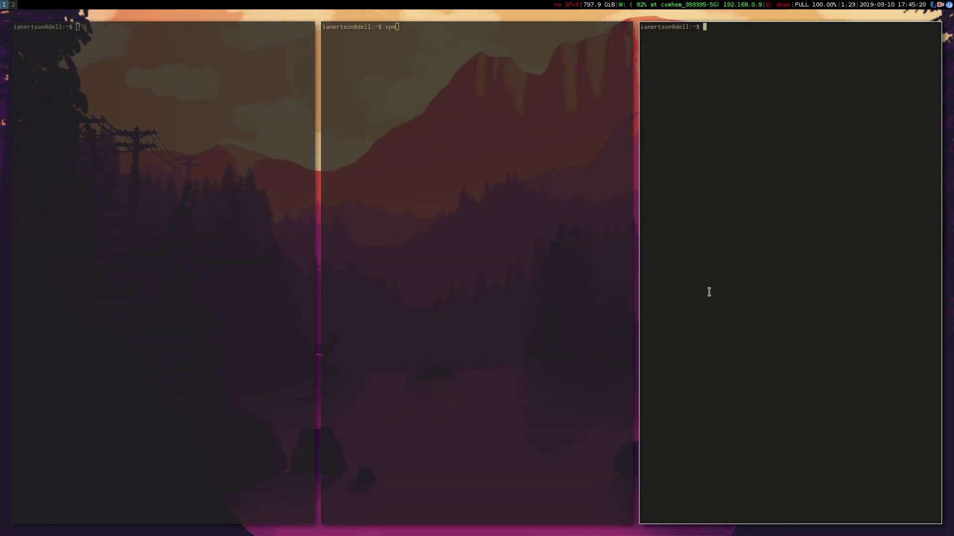
pyautogui.hotkey('ctrl', 'd')
pyautogui.hotkey('ctrl', 'd')
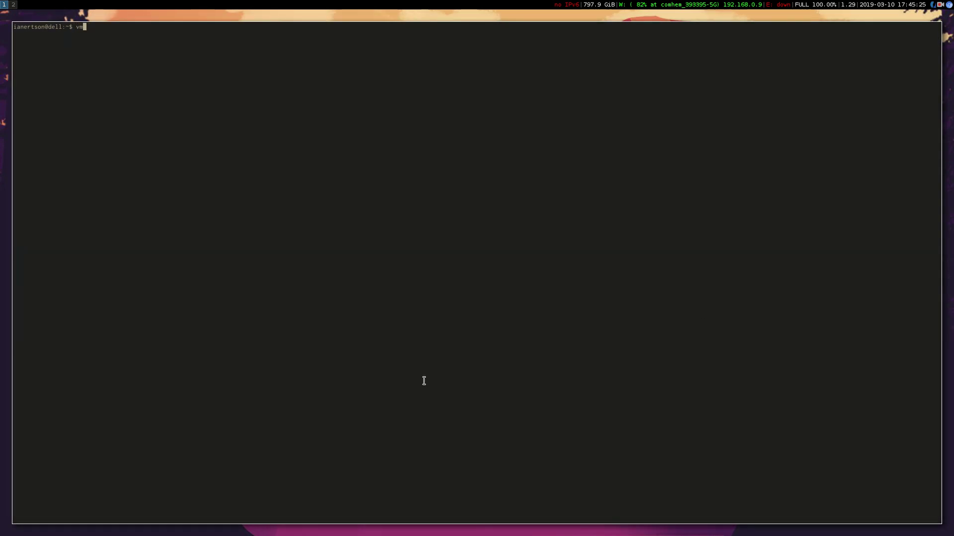
# List the installed Vim plugins with vpm list plugins, and filter the list with grep close.
pyautogui.write('list plugins')
pyautogui.press('Return')
pyautogui.press('Return')
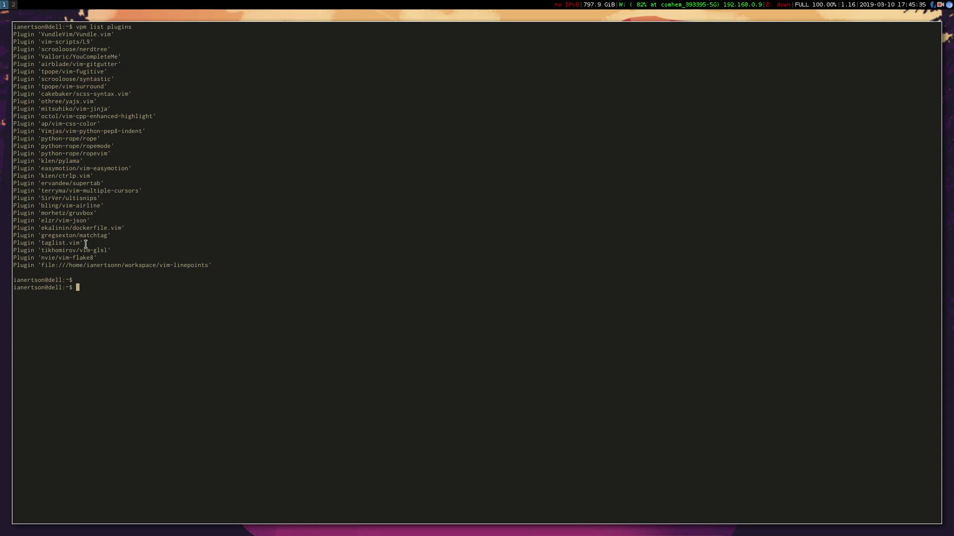
pyautogui.press('Up')
pyautogui.write('|')
pyautogui.write('| grep close')
pyautogui.press('Return')
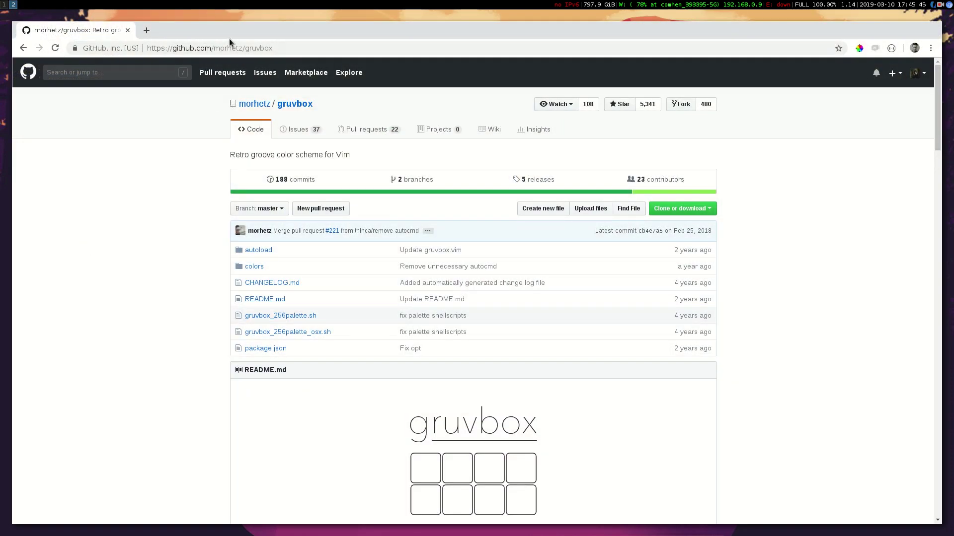
# Search the web for vim closetags in a new browser tab and open the alvan/vim-closetag GitHub repository.
pyautogui.click(147, 30)
pyautogui.write('vim closetags')
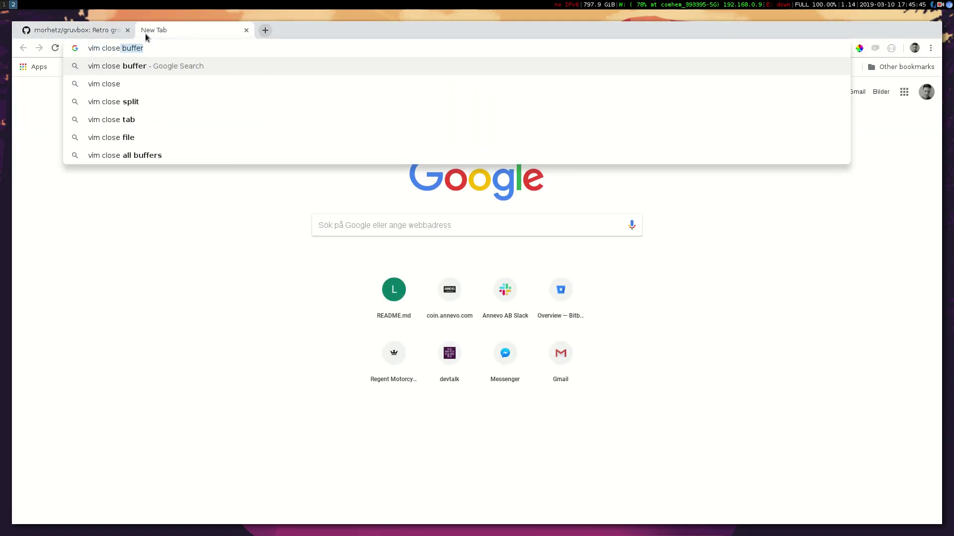
pyautogui.press('Return')
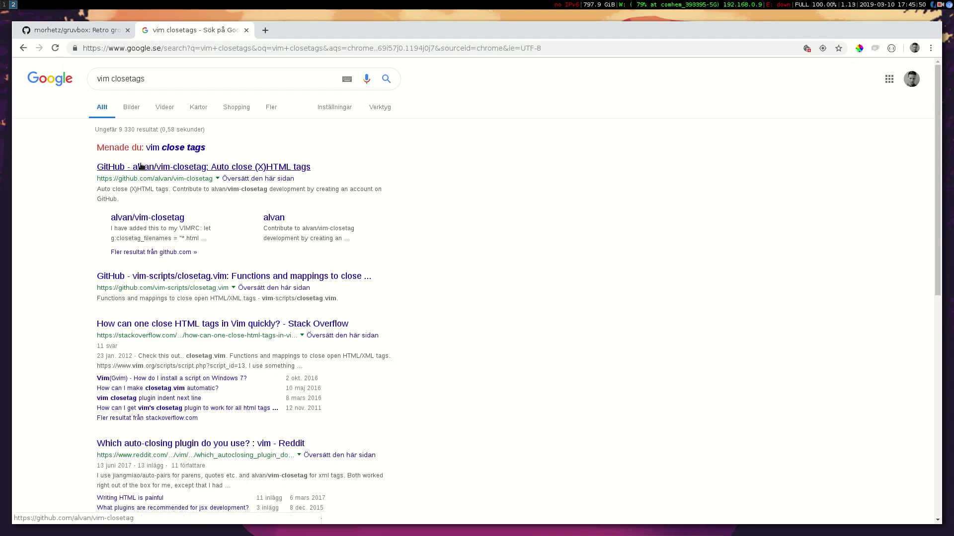
pyautogui.click(141, 169)
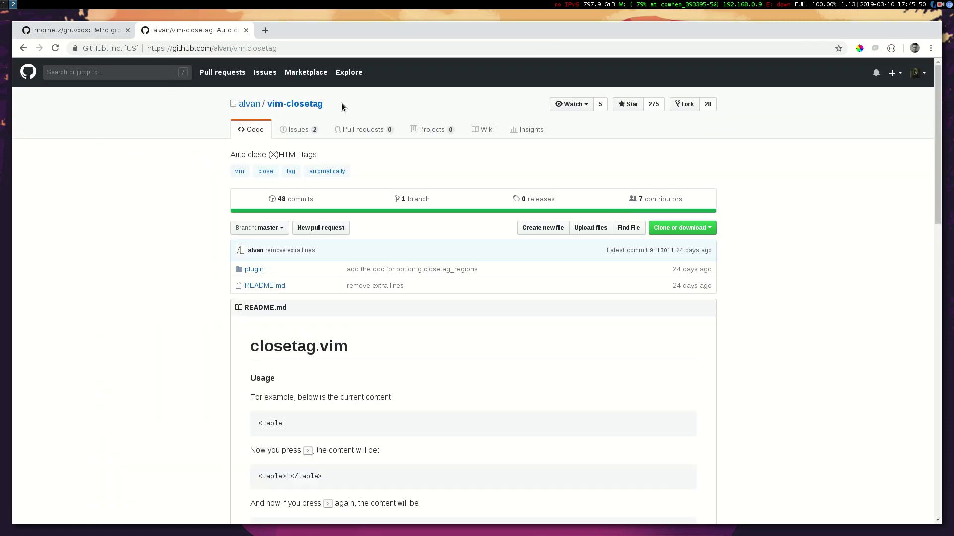
# Copy the repository name from the GitHub page and install 'alvan/vim-closetag' with vpm install in the workspace 1 terminal.
pyautogui.moveTo(341, 103); pyautogui.dragTo(239, 106)
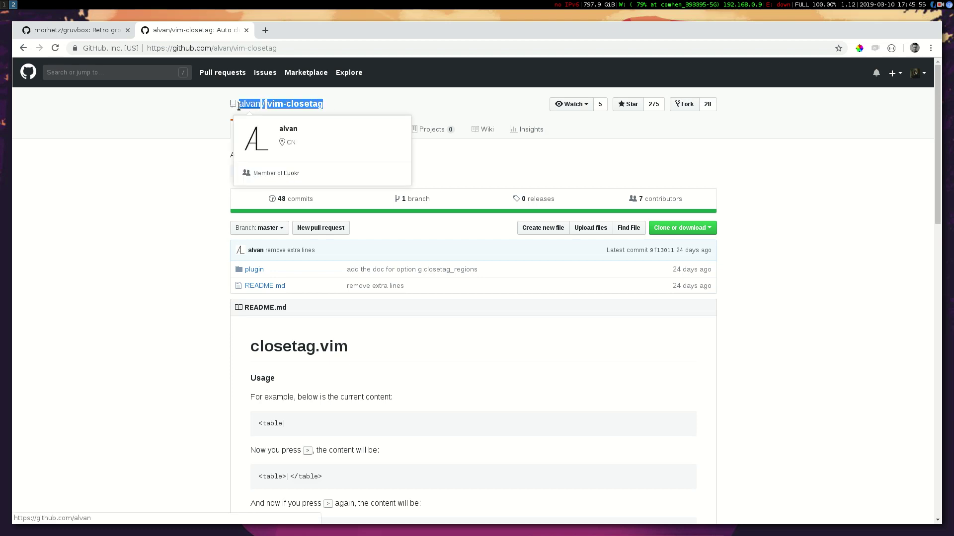
pyautogui.press('super+1')
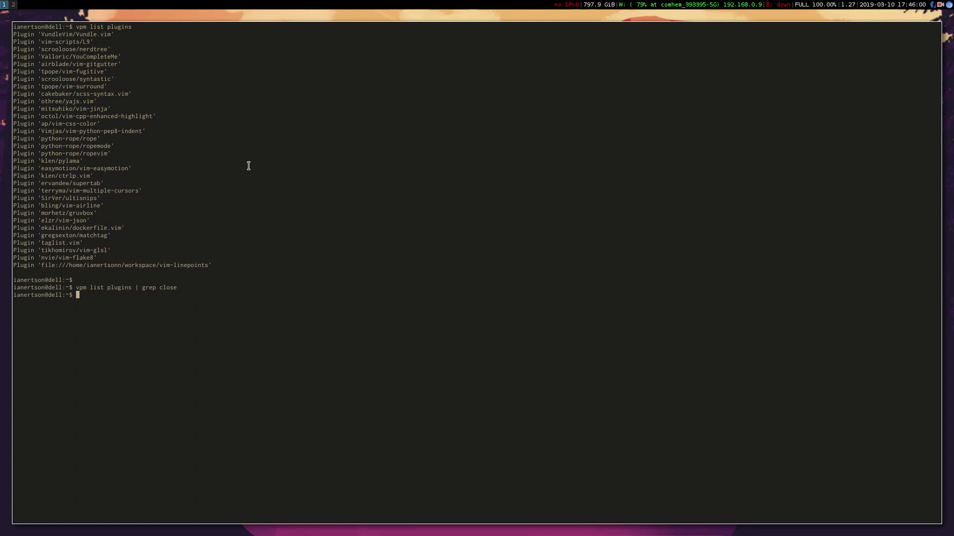
pyautogui.write("vpm install '")
pyautogui.middleClick(248, 166)
pyautogui.write("'")
pyautogui.press('Return')
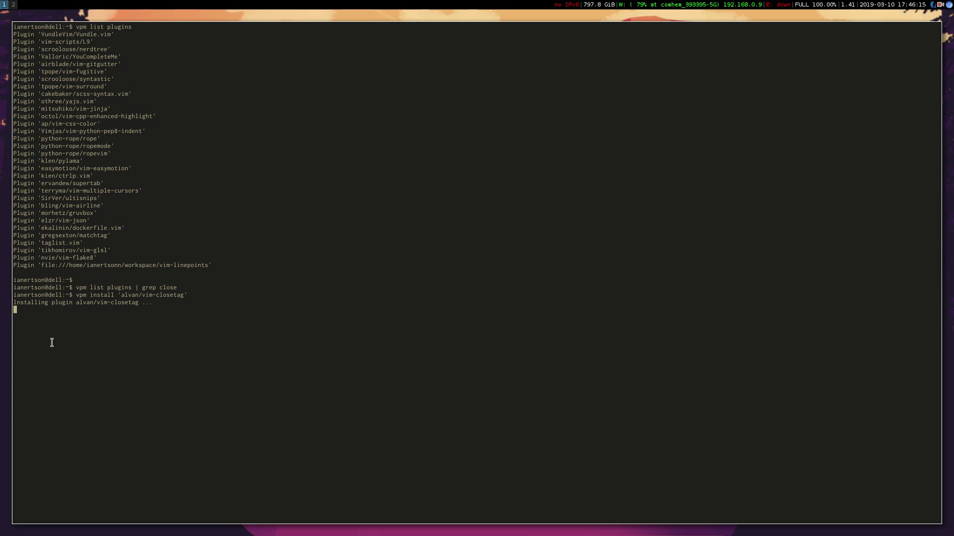
# Interrupt the running plugin installation, quit Vim with :q! and answer n to reverting and uninstalling the plugin.
pyautogui.press('Return')
pyautogui.press('Return')
pyautogui.press('Return')
pyautogui.press('Return')
pyautogui.press('Return')
pyautogui.press('Return')
pyautogui.hotkey('ctrl', 'c')
pyautogui.press('Return')
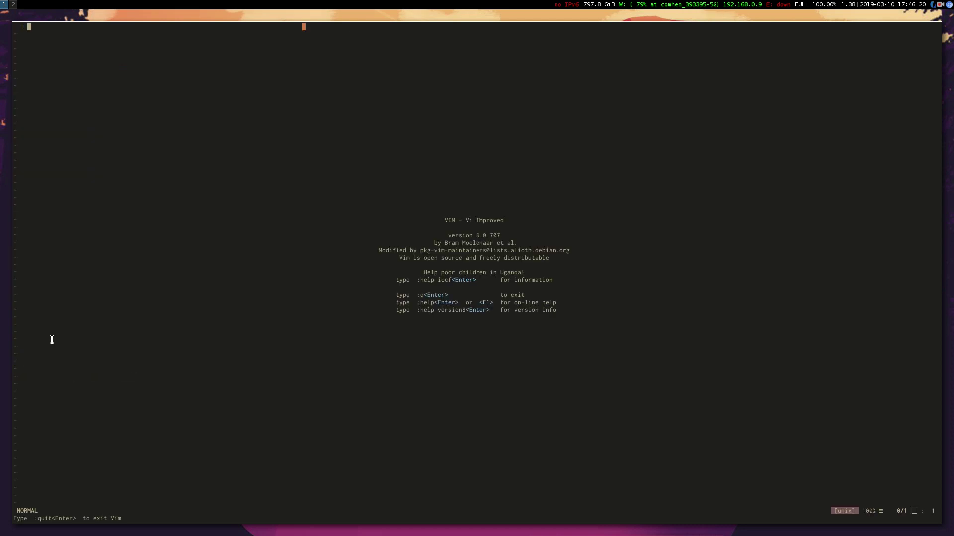
pyautogui.write(':q!')
pyautogui.press('Return')
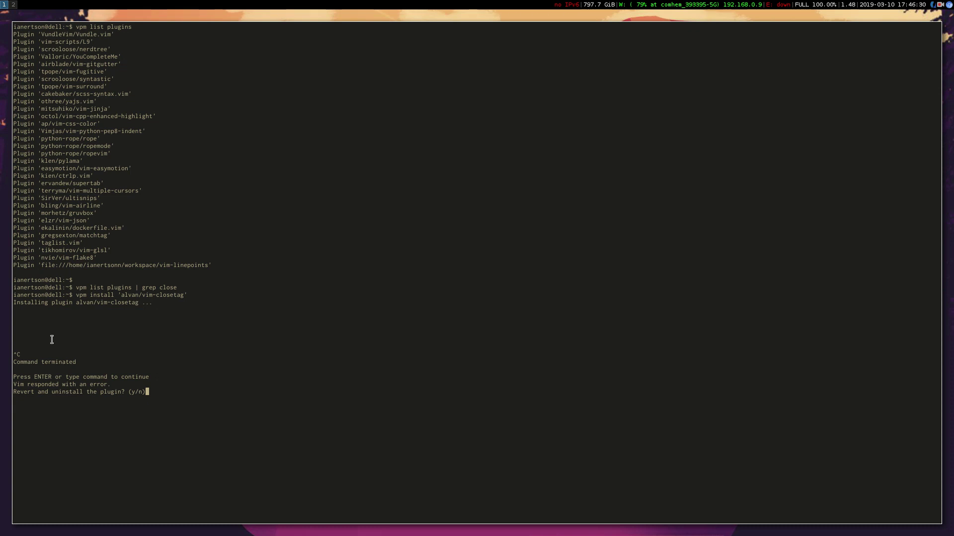
pyautogui.write('n')
pyautogui.press('Return')
# Discard the mistyped command and list the installed plugins using vpm list plugins.
pyautogui.write('g')
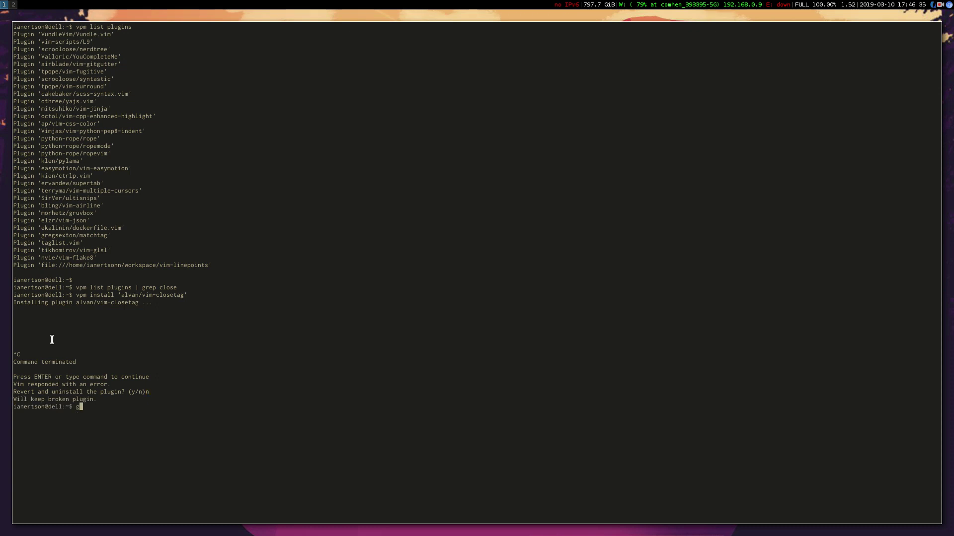
pyautogui.write('it')
pyautogui.press('BackSpace')
pyautogui.press('BackSpace')
pyautogui.press('BackSpace')
pyautogui.press('BackSpace')
pyautogui.write('vm')
pyautogui.write('m list plugins')
pyautogui.press('Return')
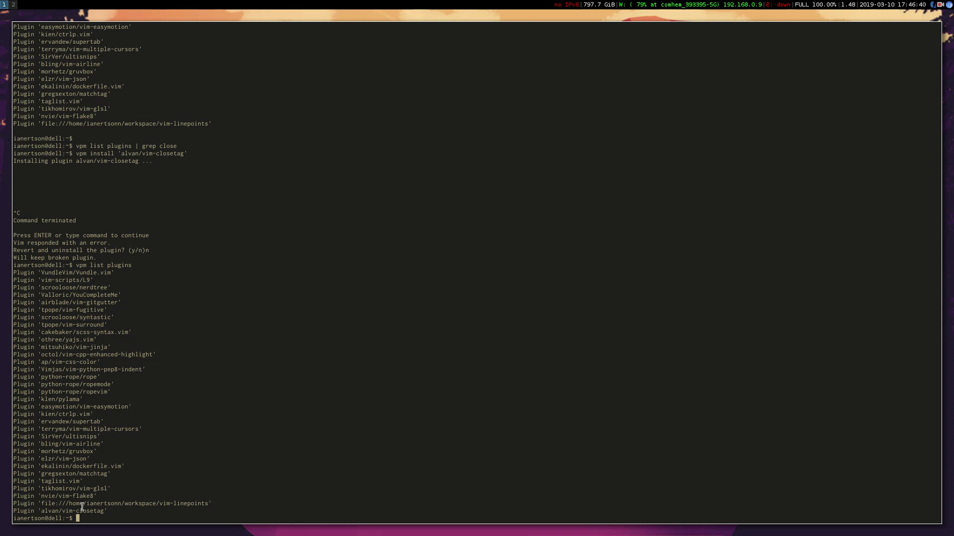
# Try to launch gvim from the terminal and interrupt it.
pyautogui.write('gvim')
pyautogui.press('Return')
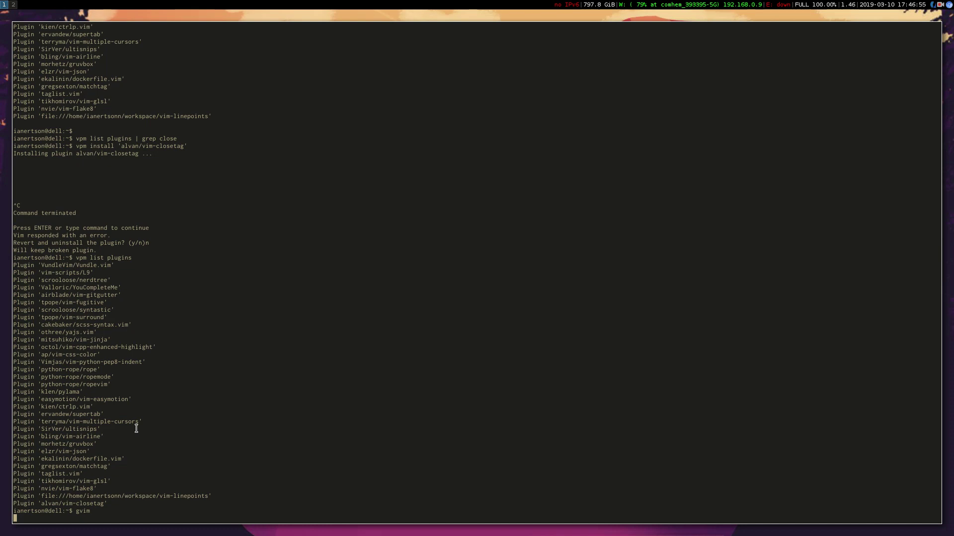
pyautogui.hotkey('ctrl', 'c')
pyautogui.hotkey('ctrl', 'c')
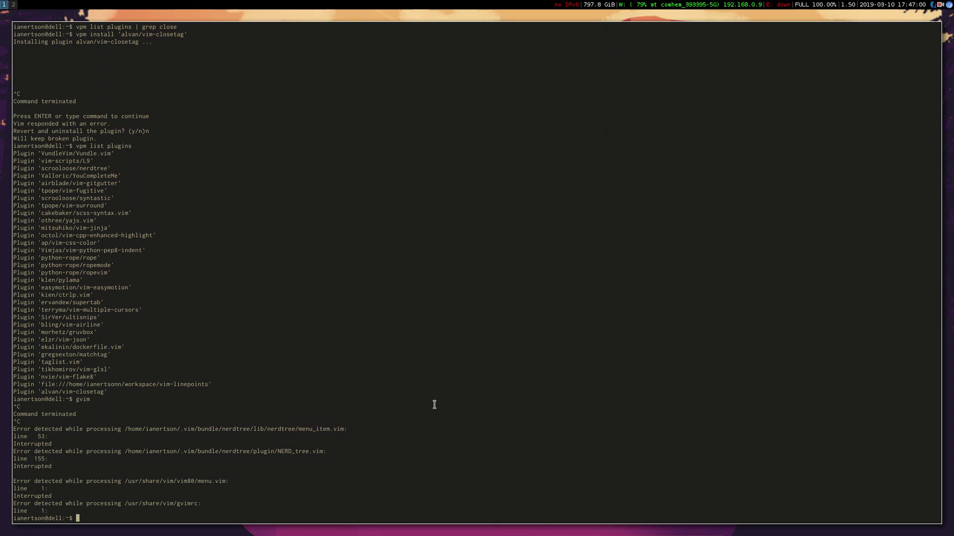
# Open ~/.vimrc in nano and comment out the call system('ctags -R . ') line under generate ctags.
pyautogui.write('nano ~/.vimrc')
pyautogui.press('Return')
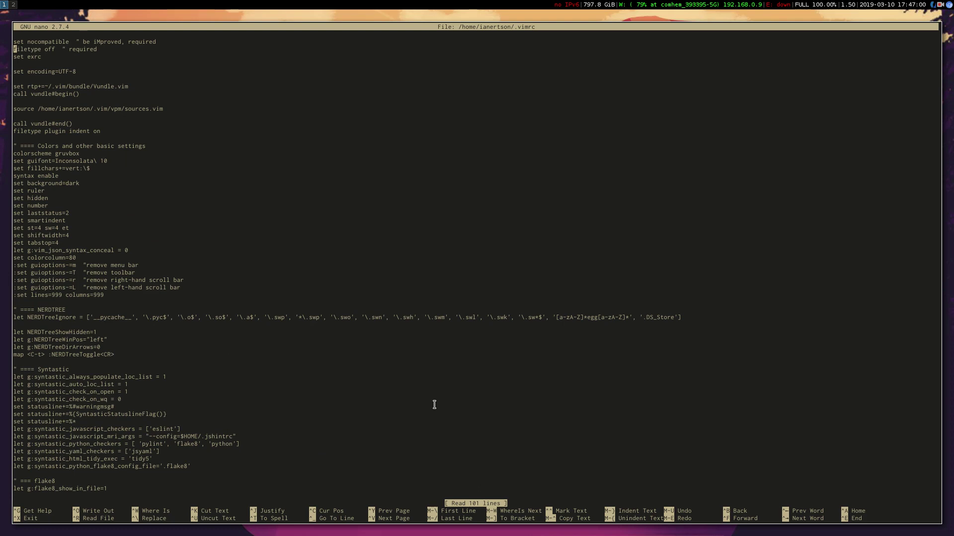
pyautogui.press('Down')
pyautogui.press('Down')
pyautogui.press('Down')
pyautogui.press('Down')
pyautogui.press('Down')
pyautogui.press('Down')
pyautogui.press('Down')
pyautogui.press('Down')
pyautogui.press('Down')
pyautogui.press('Down')
pyautogui.press('Down')
pyautogui.press('Down')
pyautogui.press('Down')
pyautogui.press('Down')
pyautogui.press('Down')
pyautogui.press('Down')
pyautogui.press('Down')
pyautogui.press('Down')
pyautogui.press('Down')
pyautogui.press('Down')
pyautogui.press('Down')
pyautogui.press('Down')
pyautogui.press('Down')
pyautogui.press('Down')
pyautogui.press('Down')
pyautogui.press('Down')
pyautogui.press('Down')
pyautogui.press('Down')
pyautogui.press('Down')
pyautogui.press('Down')
pyautogui.press('Down')
pyautogui.press('Down')
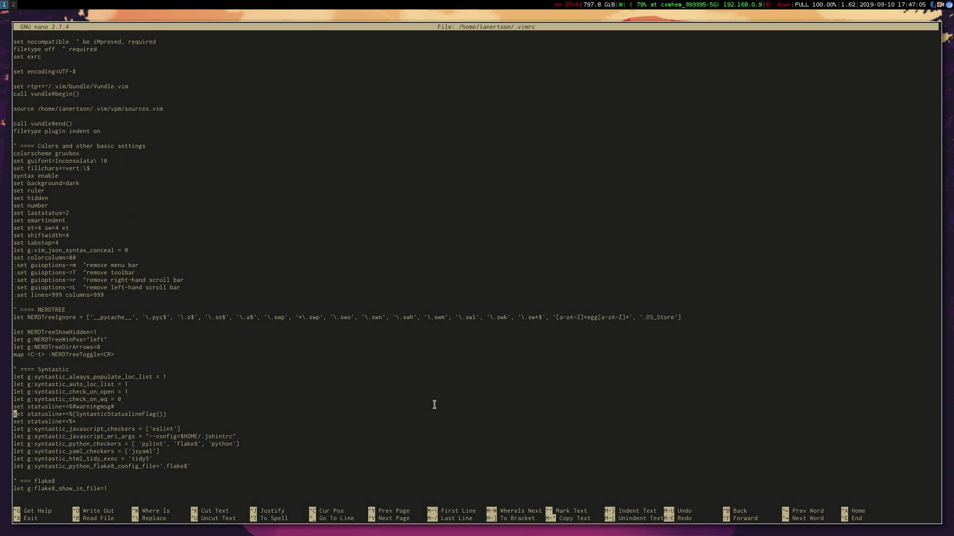
pyautogui.press('Down')
pyautogui.press('Down')
pyautogui.press('Down')
pyautogui.press('Down')
pyautogui.press('Down')
pyautogui.press('Down')
pyautogui.press('Down')
pyautogui.press('Down')
pyautogui.press('Down')
pyautogui.press('Down')
pyautogui.press('Down')
pyautogui.press('Down')
pyautogui.press('Down')
pyautogui.press('Down')
pyautogui.press('Down')
pyautogui.press('Down')
pyautogui.press('Down')
pyautogui.press('Down')
pyautogui.press('Down')
pyautogui.press('Down')
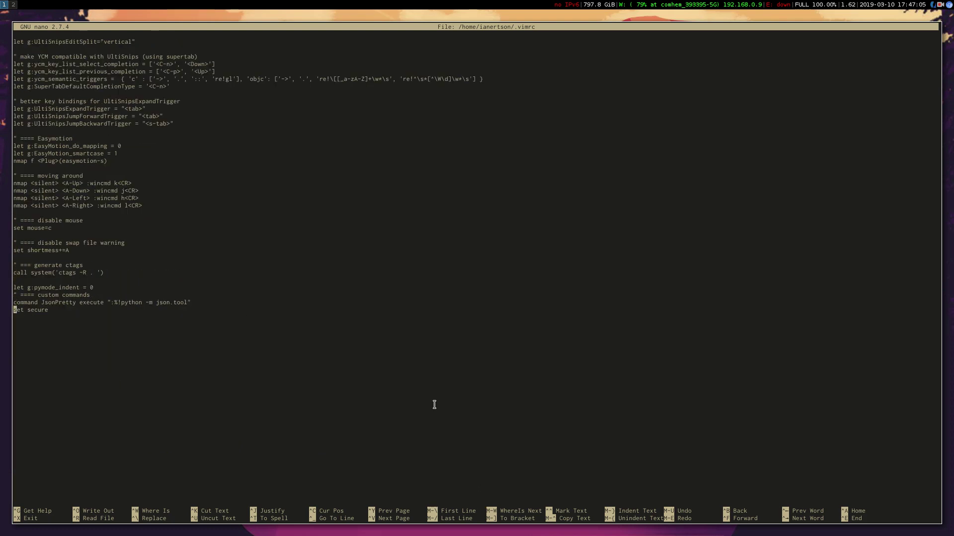
pyautogui.press('Up')
pyautogui.press('Right')
pyautogui.press('Right')
pyautogui.press('Right')
pyautogui.press('Right')
pyautogui.press('Down')
pyautogui.press('Up')
pyautogui.press('Up')
pyautogui.press('Up')
pyautogui.press('Up')
pyautogui.press('Up')
pyautogui.press('Up')
pyautogui.write('"')
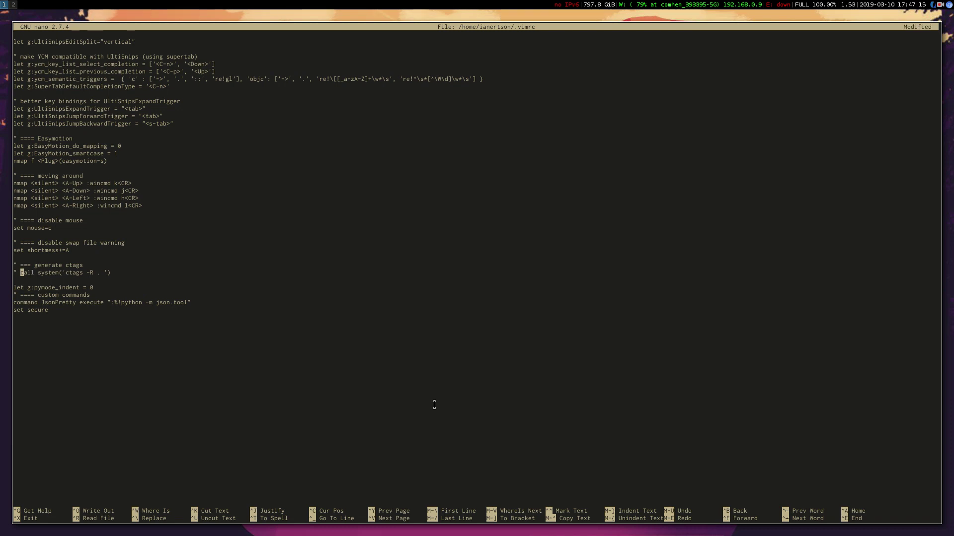
# Save the edited ~/.vimrc and exit nano.
pyautogui.press('Down')
pyautogui.hotkey('ctrl', 'o')
pyautogui.press('Return')
pyautogui.hotkey('ctrl', 'x')
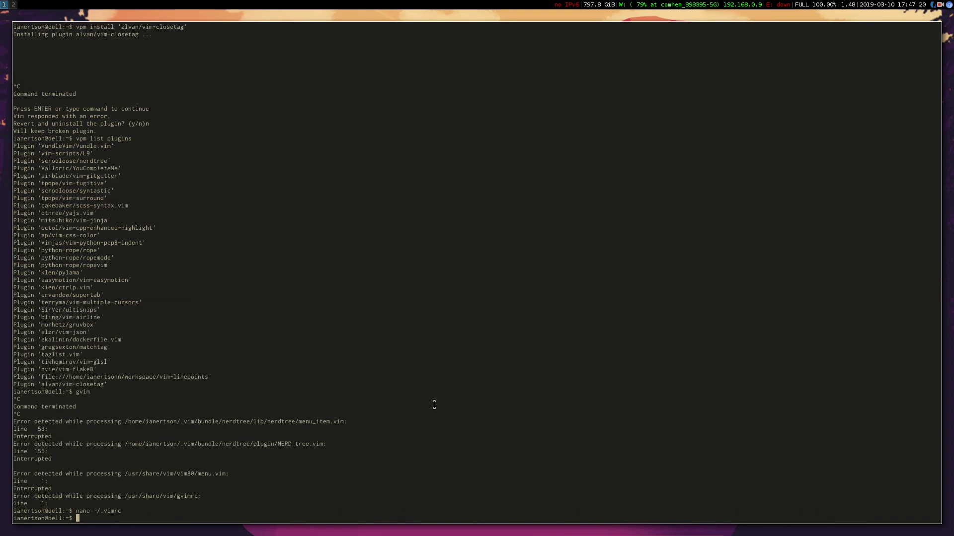
# List the plugins with vpm list p and uninstall 'alvan/vim-closetag' using the name copied from the output.
pyautogui.write('vpm list p')
pyautogui.press('Return')
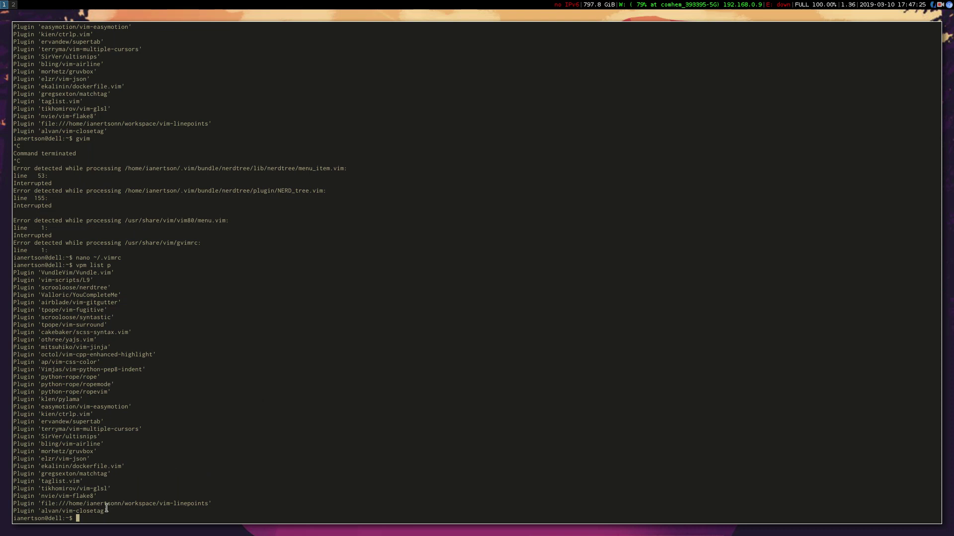
pyautogui.moveTo(108, 511); pyautogui.dragTo(38, 511)
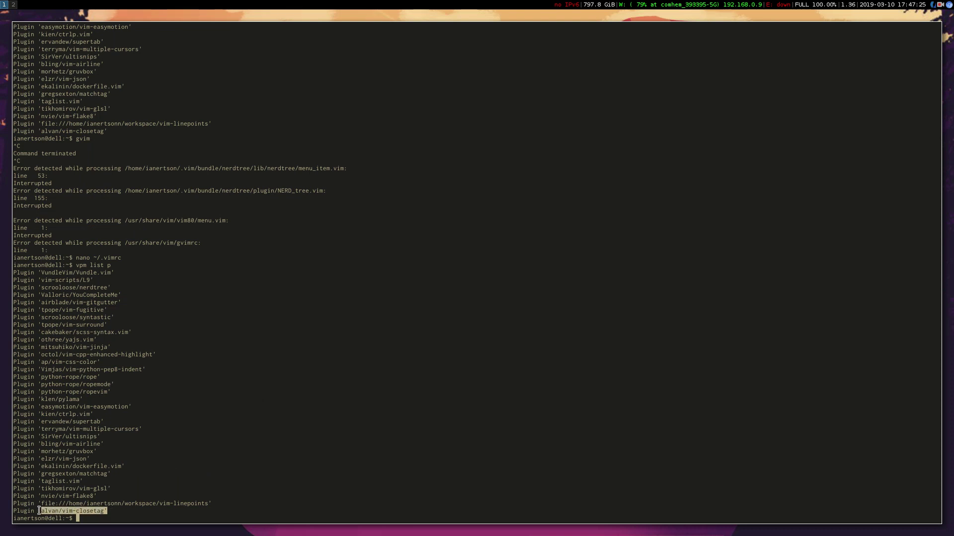
pyautogui.write('vpm l')
pyautogui.press('BackSpace')
pyautogui.write('uninstall')
pyautogui.middleClick(162, 510)
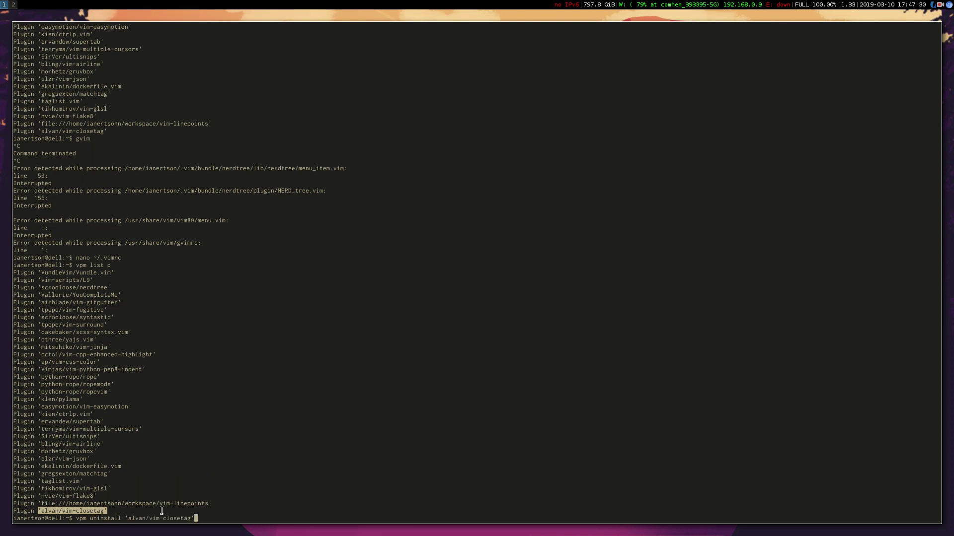
pyautogui.press('Return')
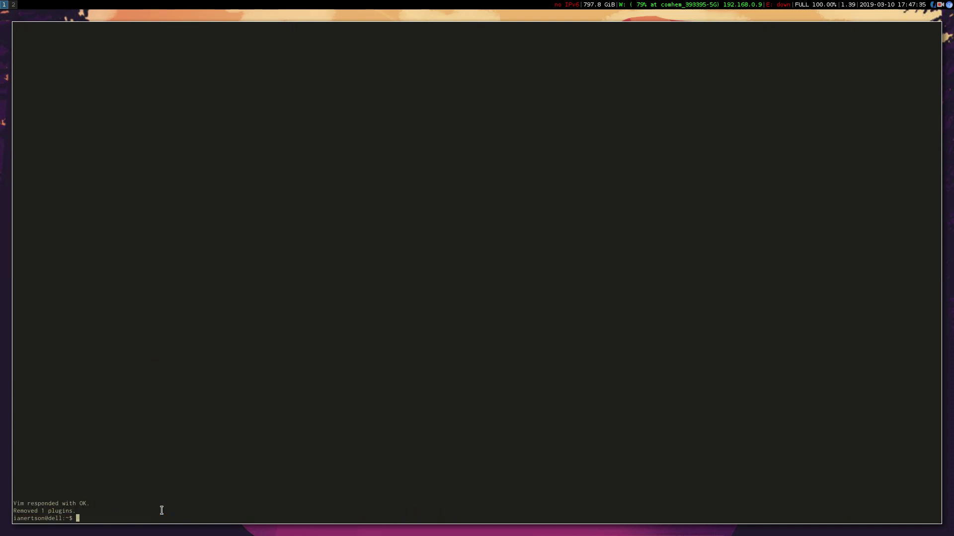
# Check the plugin removal by running vpm list plugins, and filter the list with grep closetag.
pyautogui.write('vpm list plugins')
pyautogui.press('Return')
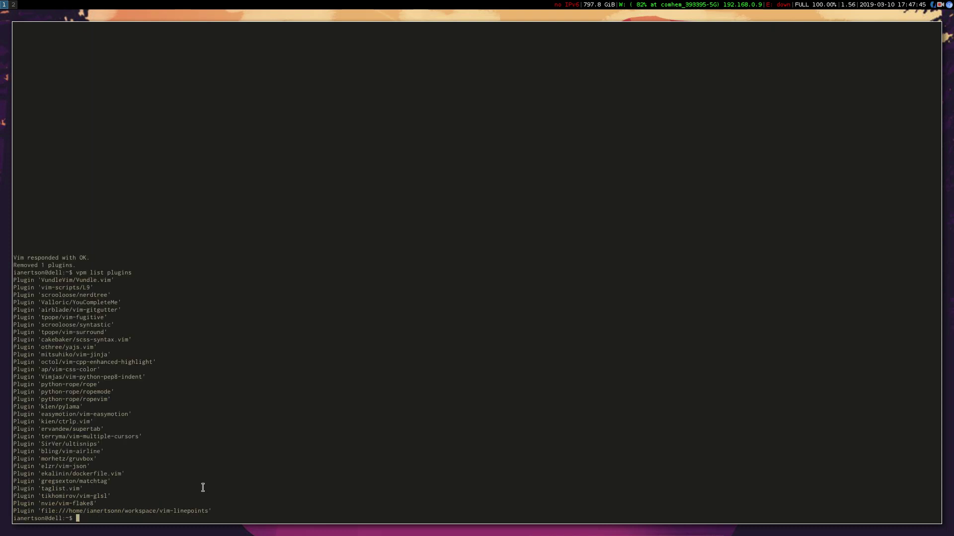
pyautogui.press('Up')
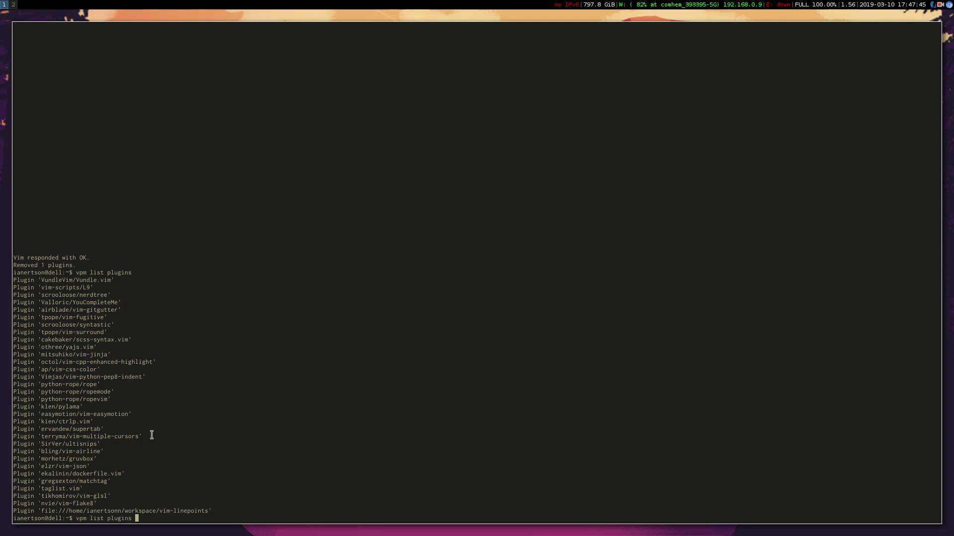
pyautogui.write('| grep l')
pyautogui.write('losetag')
pyautogui.press('Return')
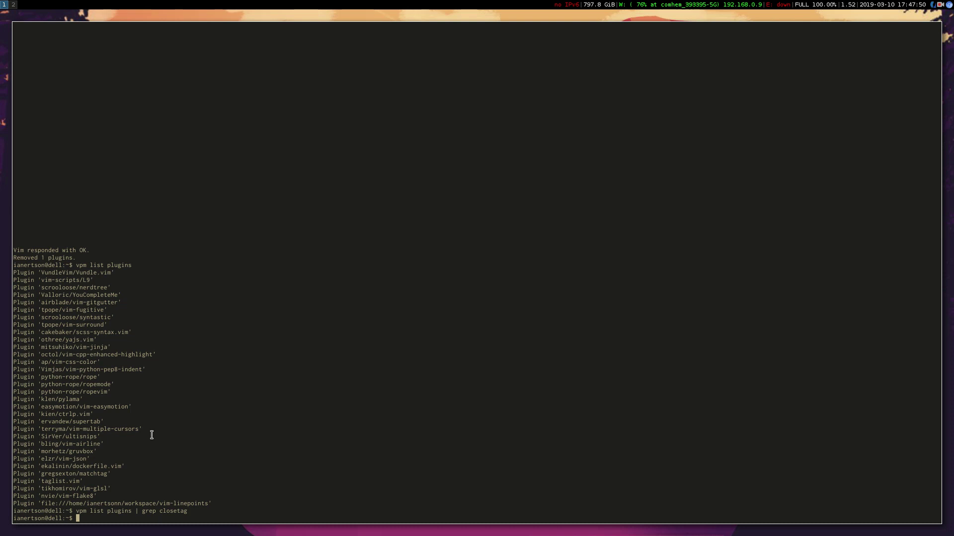
# Reinstall the closetag plugin by running vpm install 'alvan/vim-closetag'.
pyautogui.write('vpm')
pyautogui.press('BackSpace')
pyautogui.write("install '")
pyautogui.hotkey('ctrl', 'shift', 'v')
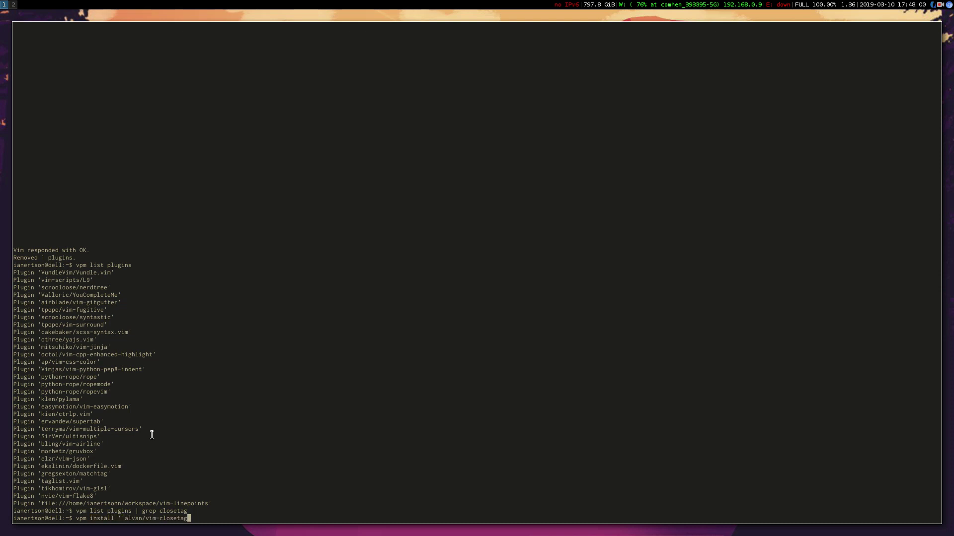
pyautogui.press('BackSpace')
pyautogui.press('BackSpace')
pyautogui.press('BackSpace')
pyautogui.press('BackSpace')
pyautogui.press('BackSpace')
pyautogui.press('BackSpace')
pyautogui.press('BackSpace')
pyautogui.press('BackSpace')
pyautogui.press('BackSpace')
pyautogui.press('BackSpace')
pyautogui.press('BackSpace')
pyautogui.press('BackSpace')
pyautogui.press('BackSpace')
pyautogui.press('BackSpace')
pyautogui.press('BackSpace')
pyautogui.press('BackSpace')
pyautogui.press('BackSpace')
pyautogui.press('BackSpace')
pyautogui.press('BackSpace')
pyautogui.press('BackSpace')
pyautogui.hotkey('ctrl', 'shift', 'v')
pyautogui.press('Return')
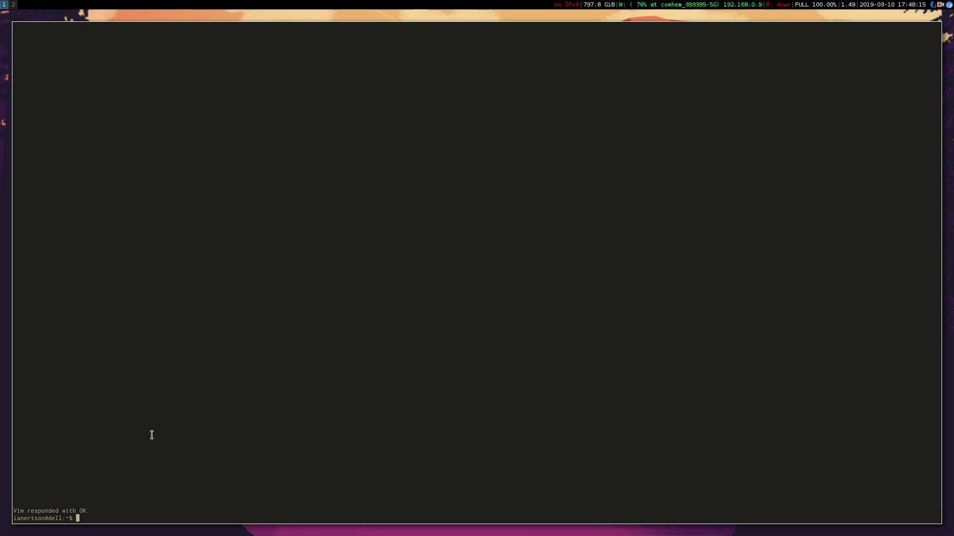
# Clear the terminal, change to the workspace/vpm/ directory and list its files.
pyautogui.write('ls')
pyautogui.press('Return')
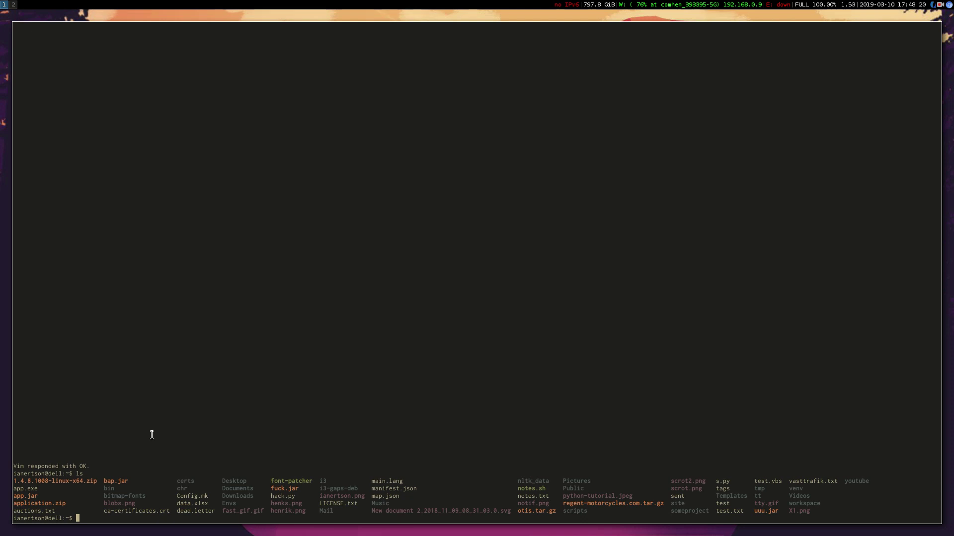
pyautogui.write('clear')
pyautogui.press('Return')
pyautogui.write('cd workspace/vpm/')
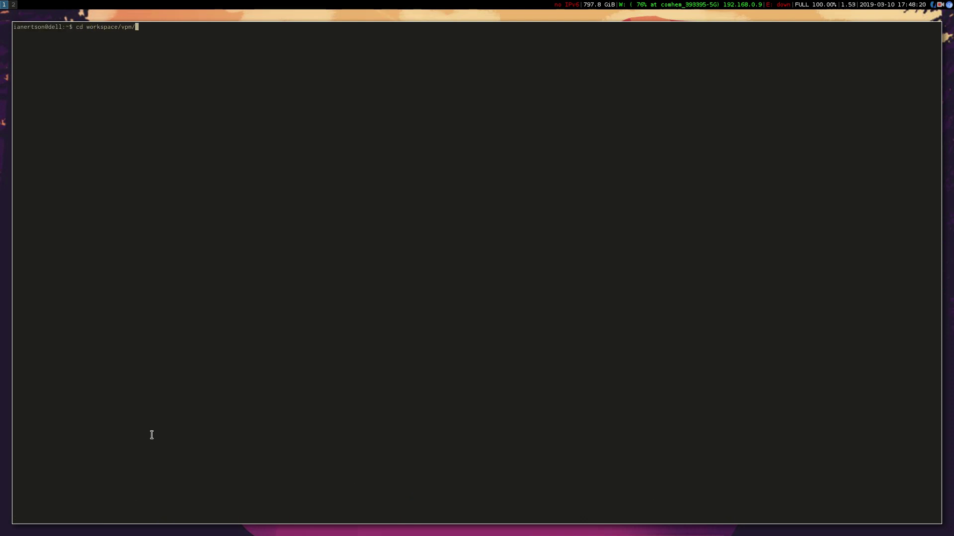
pyautogui.press('Return')
pyautogui.write('ls')
pyautogui.press('Return')
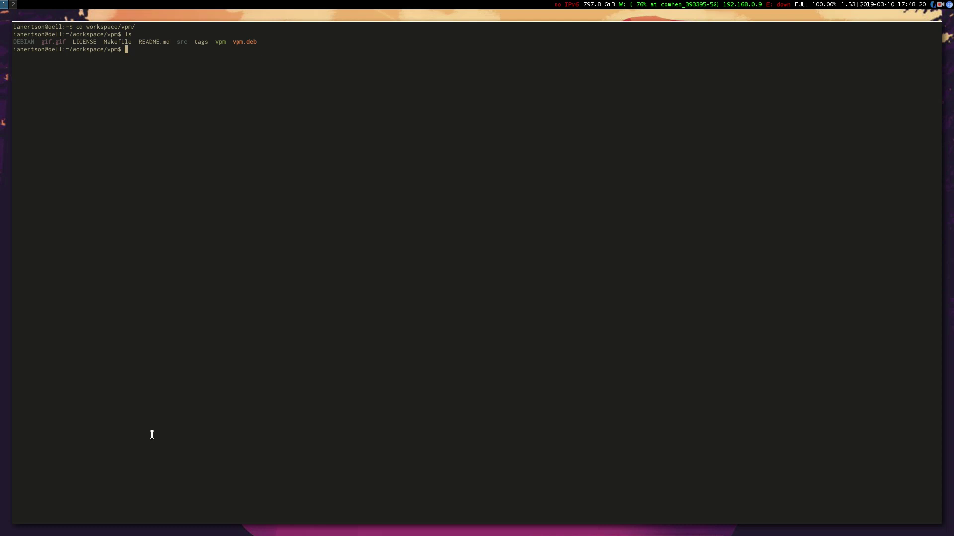
# Launch gvim from the vpm directory and expand the src/ folder in the file tree.
pyautogui.write('gvim')
pyautogui.press('Return')
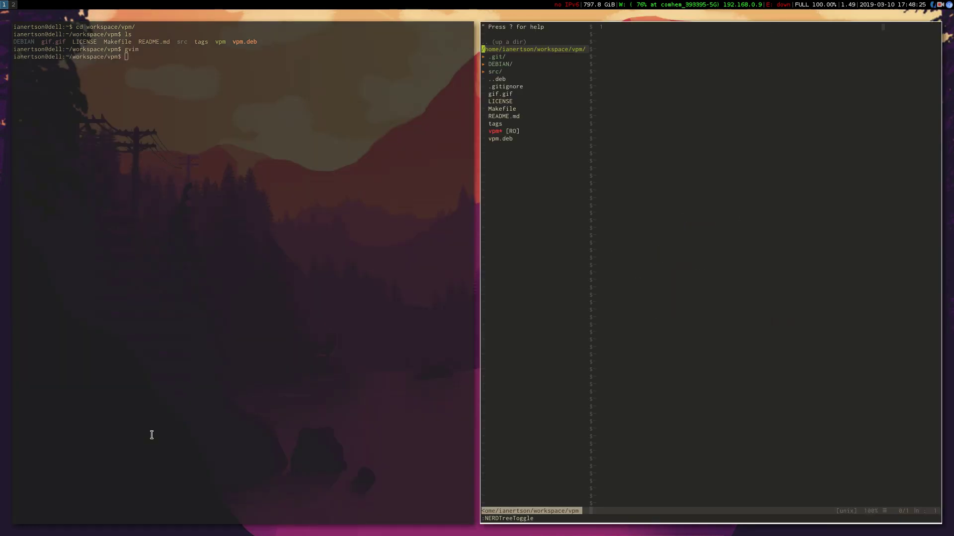
pyautogui.press('j')
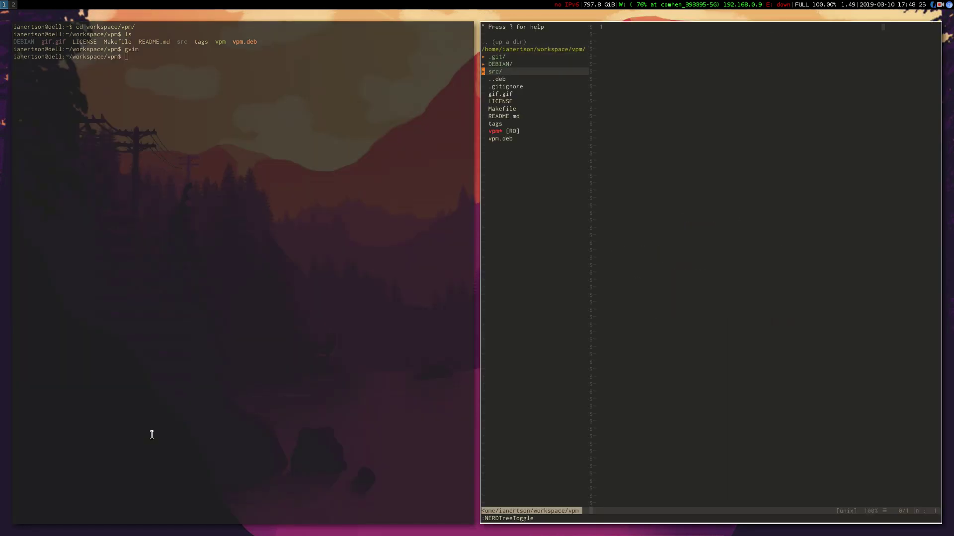
pyautogui.press('o')
# Preview src/main.c from the file tree to examine how the vpm commands are handled.
pyautogui.press('j')
pyautogui.press('j')
pyautogui.press('j')
pyautogui.press('j')
pyautogui.press('j')
pyautogui.press('j')
pyautogui.press('j')
pyautogui.press('j')
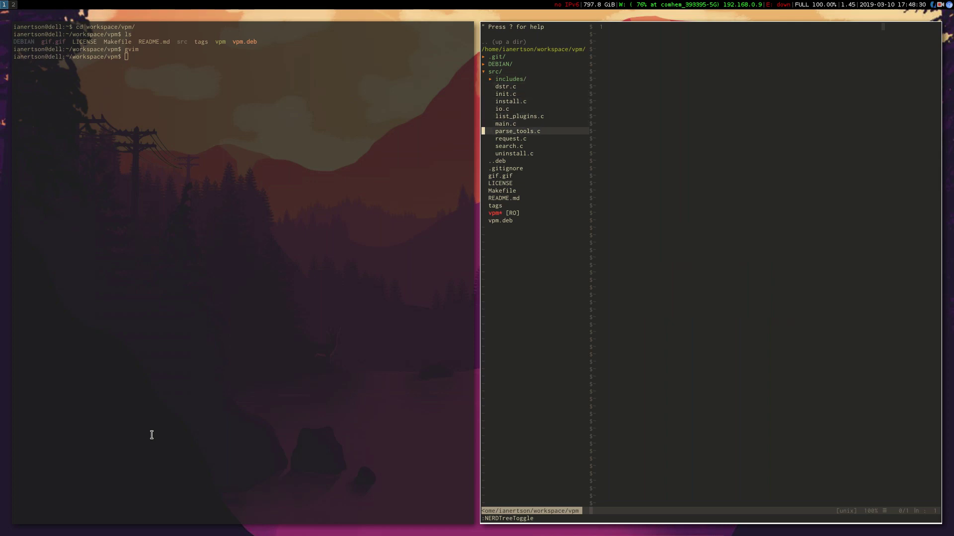
pyautogui.press('k')
pyautogui.press('g')
pyautogui.press('o')
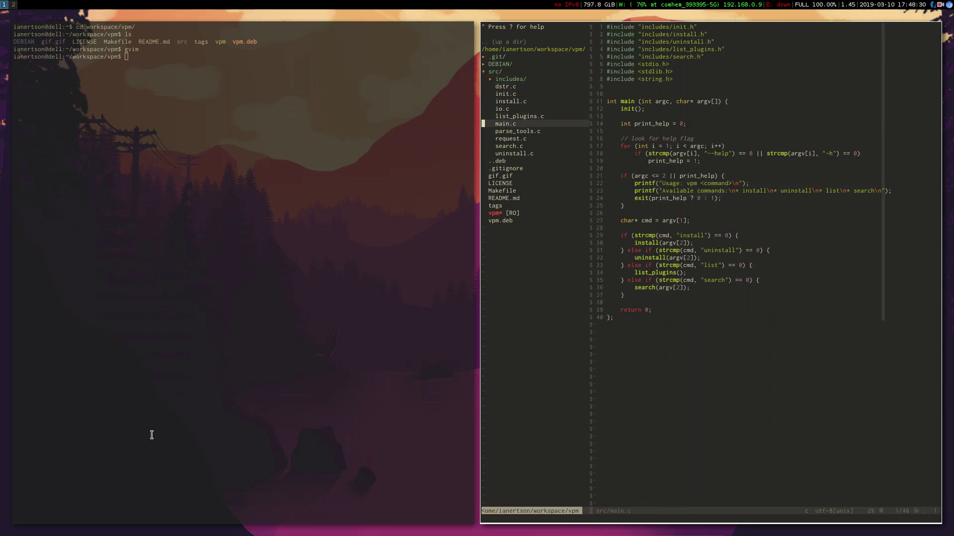
# Preview the source files parse_tools.c and list_plugins.c from the src/ folder.
pyautogui.press('j')
pyautogui.press('g')
pyautogui.press('o')
pyautogui.press('k')
pyautogui.press('k')
pyautogui.press('k')
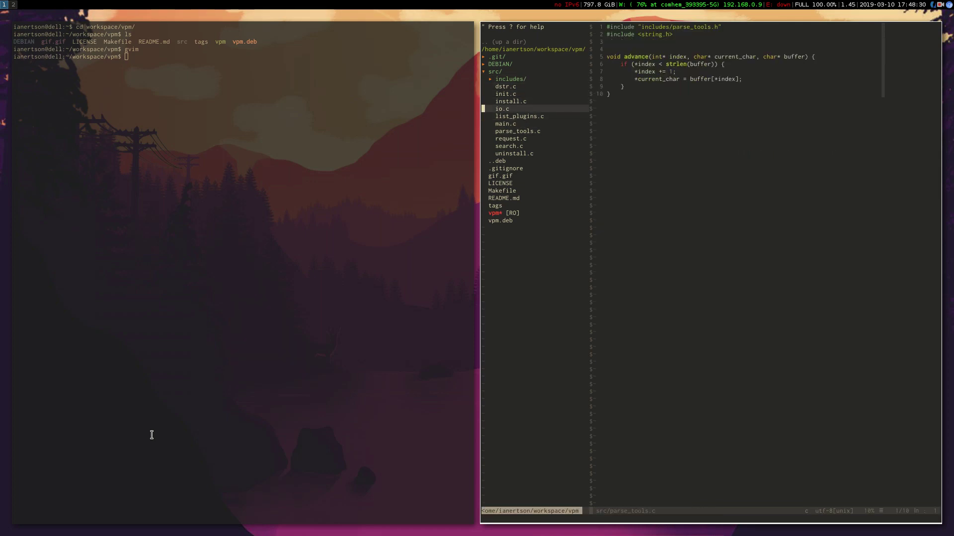
pyautogui.press('j')
pyautogui.press('g')
pyautogui.press('o')
# Preview install.c and init.c in src/ to examine the plugin installation and directory setup code.
pyautogui.press('k')
pyautogui.press('k')
pyautogui.press('g')
pyautogui.press('o')
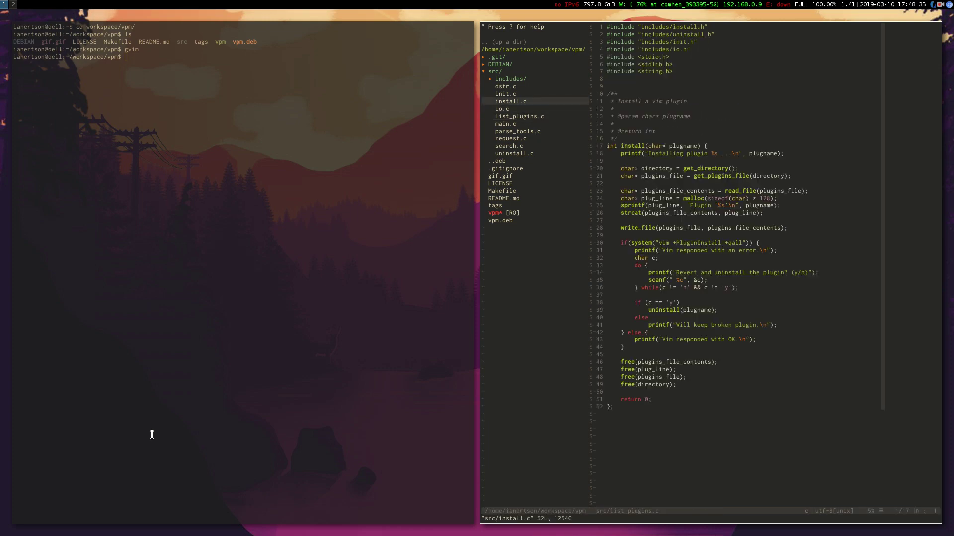
pyautogui.press('k')
pyautogui.press('g')
pyautogui.press('o')
# View src/dstr.c, return to the file tree and preview src/request.c.
pyautogui.press('k')
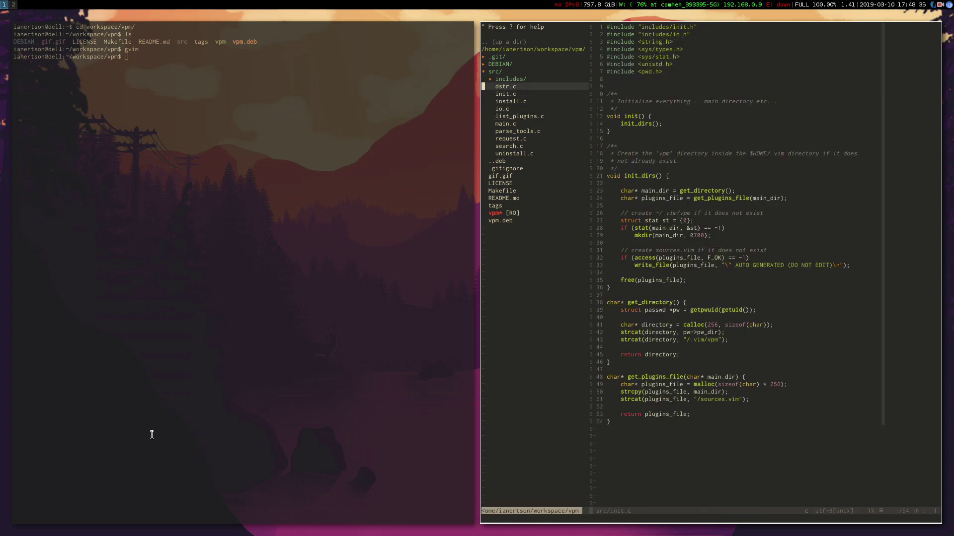
pyautogui.press('o')
pyautogui.hotkey('ctrl', 'w')
pyautogui.press('h')
pyautogui.press('j')
pyautogui.press('j')
pyautogui.press('j')
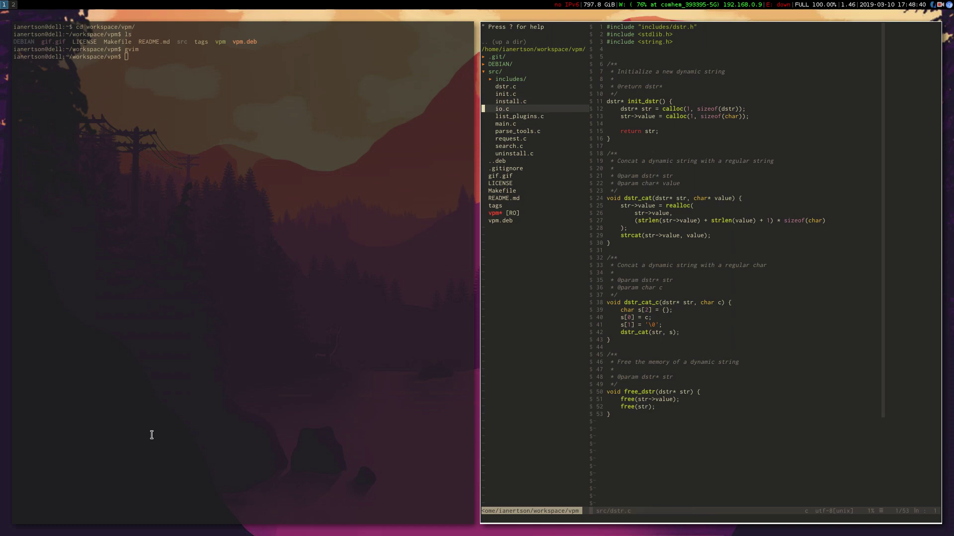
pyautogui.press('j')
pyautogui.press('j')
pyautogui.press('j')
pyautogui.press('j')
pyautogui.press('g')
pyautogui.press('o')
# Open src/uninstall.c from the file tree and look through its code.
pyautogui.press('j')
pyautogui.press('j')
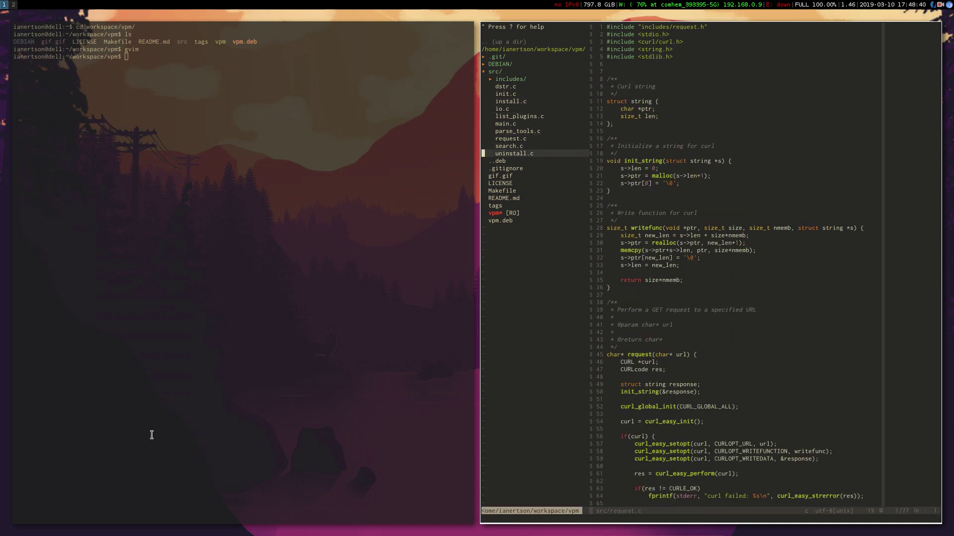
pyautogui.press('o')
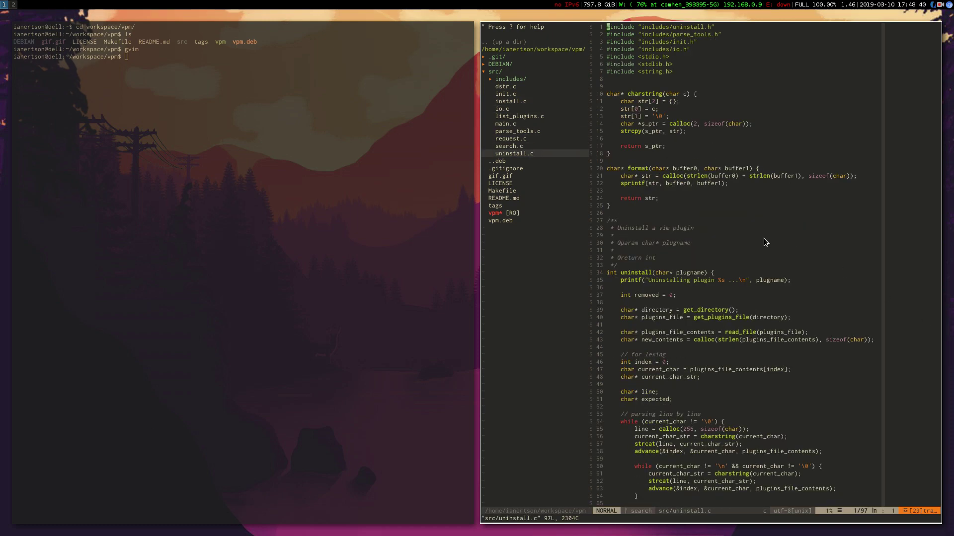
pyautogui.scroll(-9, 692, 183)
pyautogui.scroll(9, 693, 183)
# Switch to the browser workspace and open the GitHub repository page of vpm.
pyautogui.press('super+2')
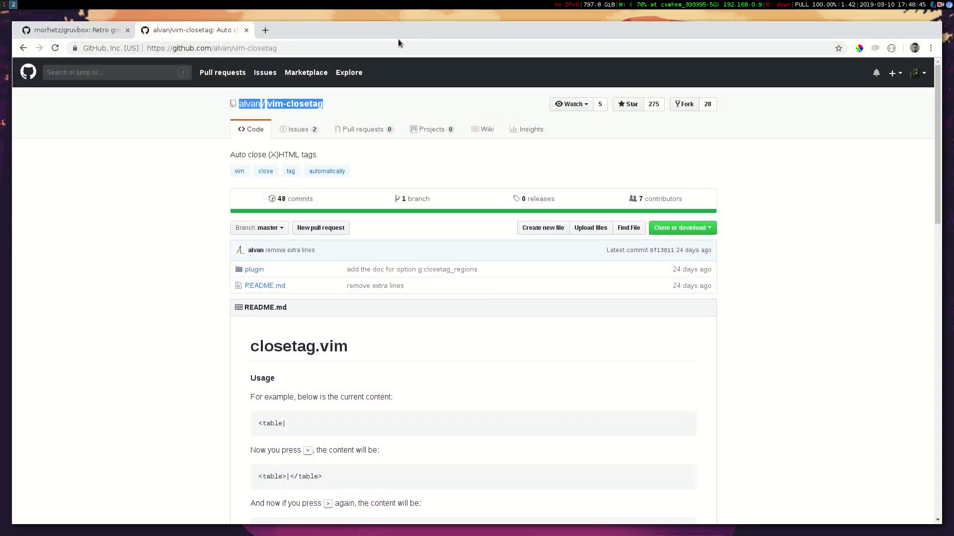
pyautogui.click(403, 50)
pyautogui.write('github.com/')
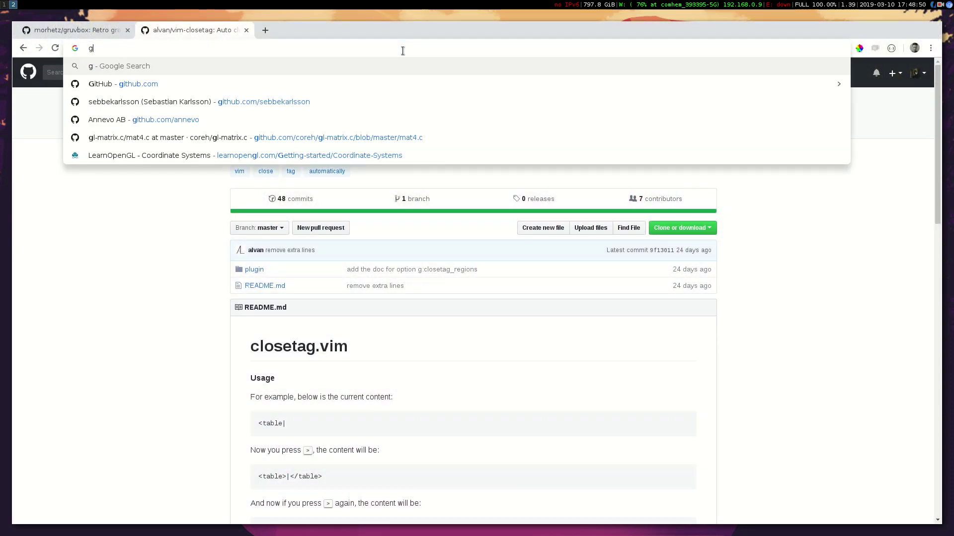
pyautogui.write('sebbekarlsson/vpm')
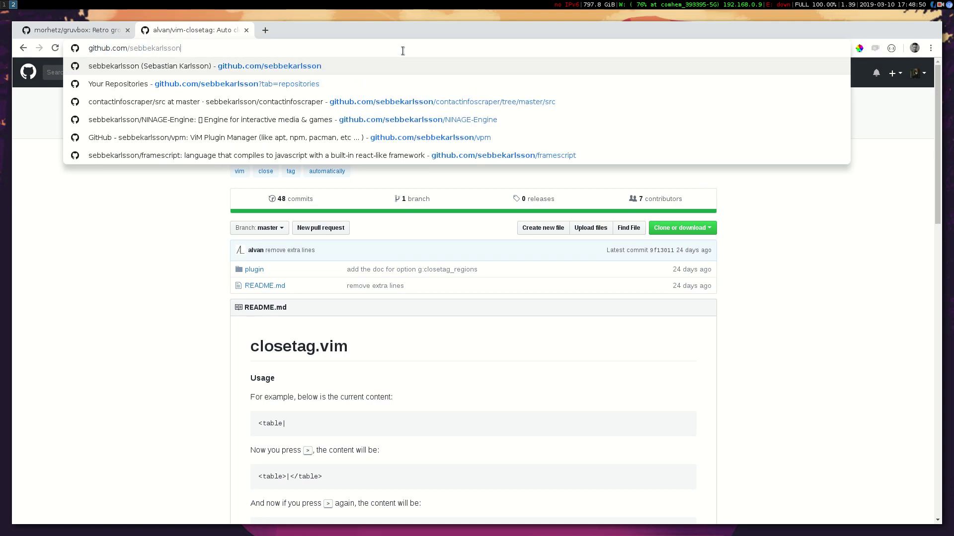
pyautogui.press('Return')
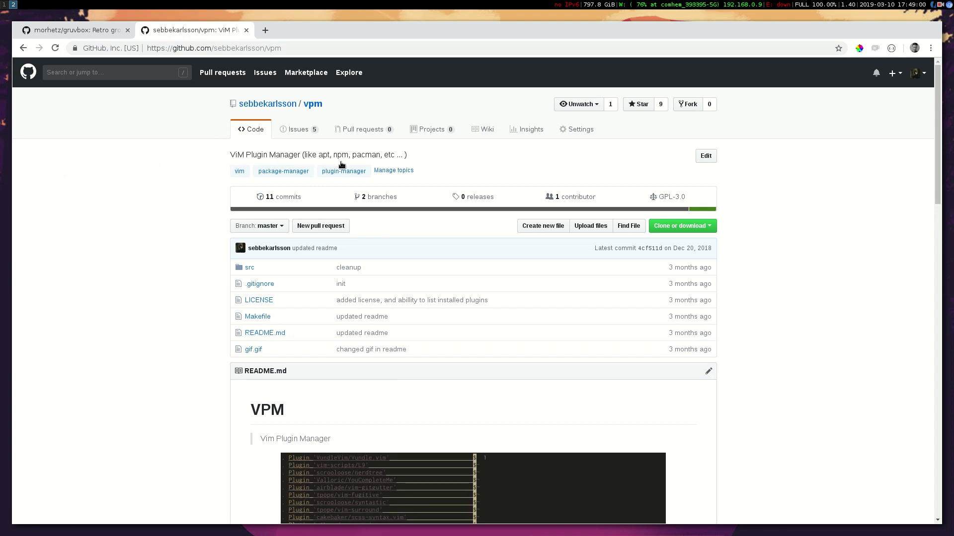
# Read through the vpm README, examining the install, uninstall and list commands and the installation instructions.
pyautogui.scroll(-6, 459, 164)
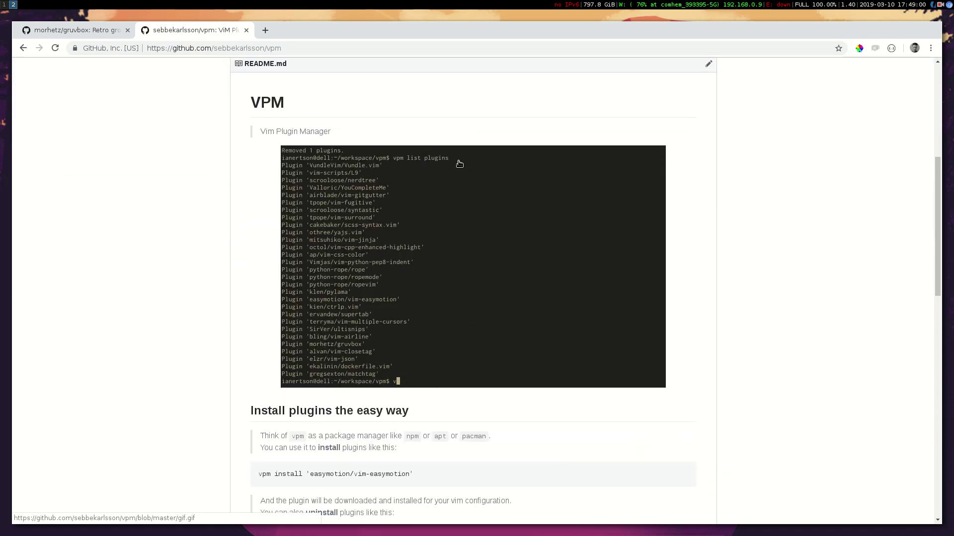
pyautogui.scroll(-2, 458, 162)
pyautogui.scroll(2, 458, 160)
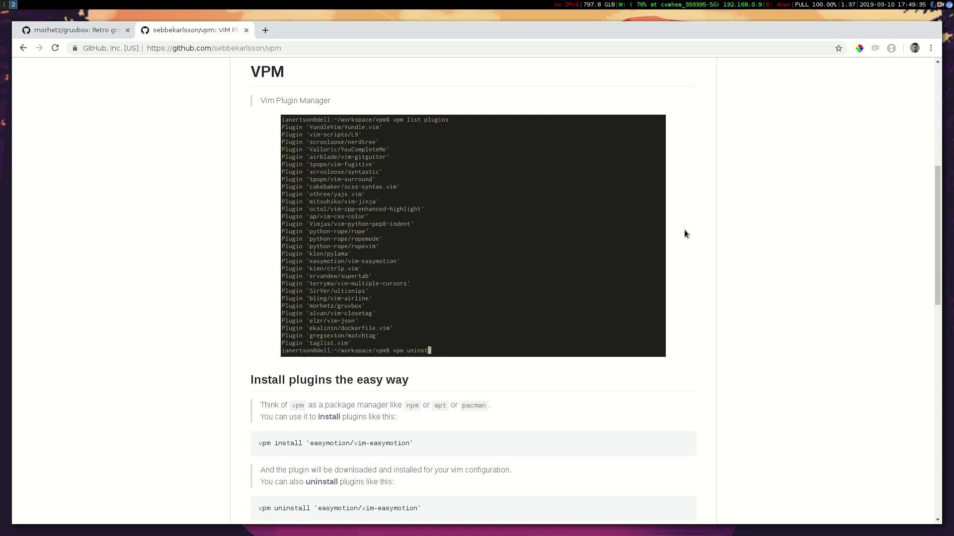
pyautogui.scroll(-4, 684, 234)
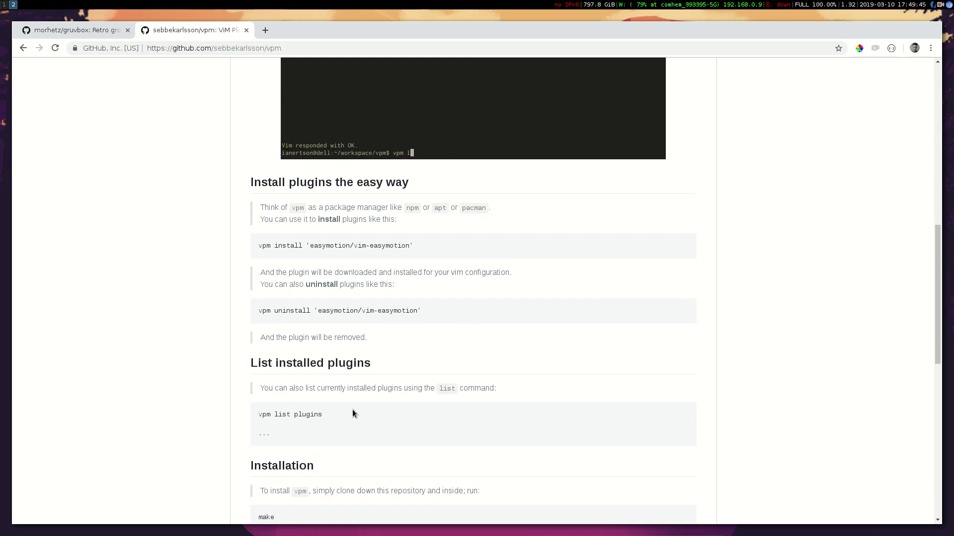
pyautogui.scroll(-10, 418, 403)
pyautogui.scroll(20, 418, 404)
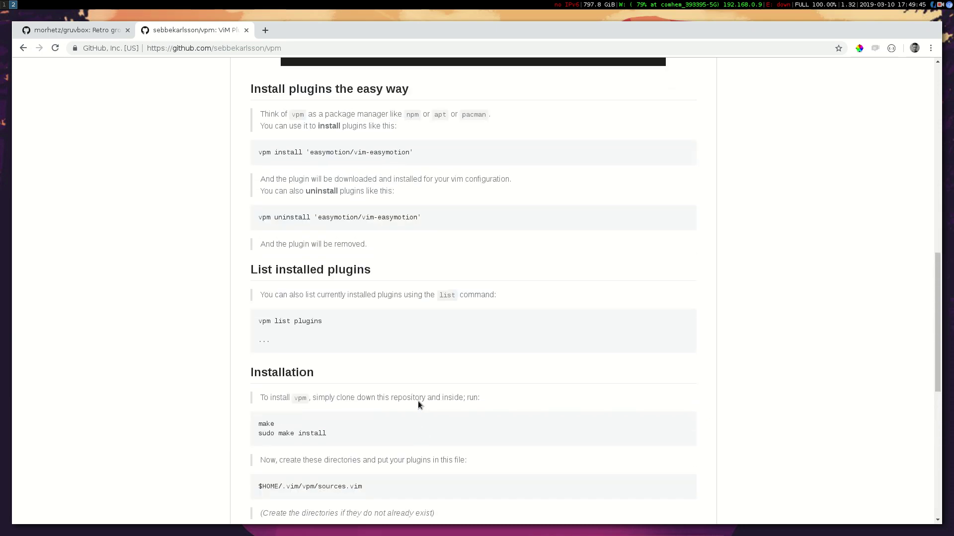
pyautogui.scroll(-1, 418, 405)
pyautogui.scroll(1, 419, 404)
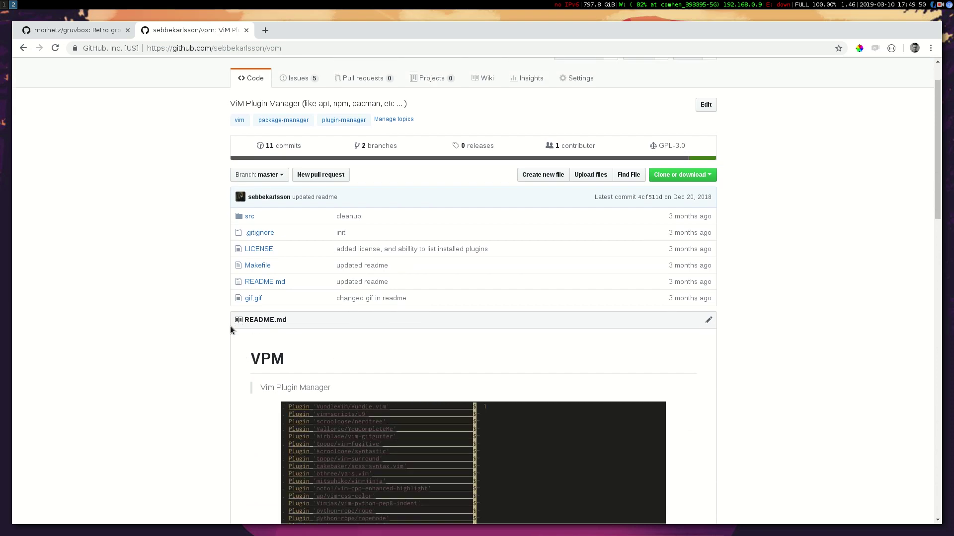
# Return from the vpm repository page to the workspace with the terminal and gvim.
pyautogui.press('super+1')
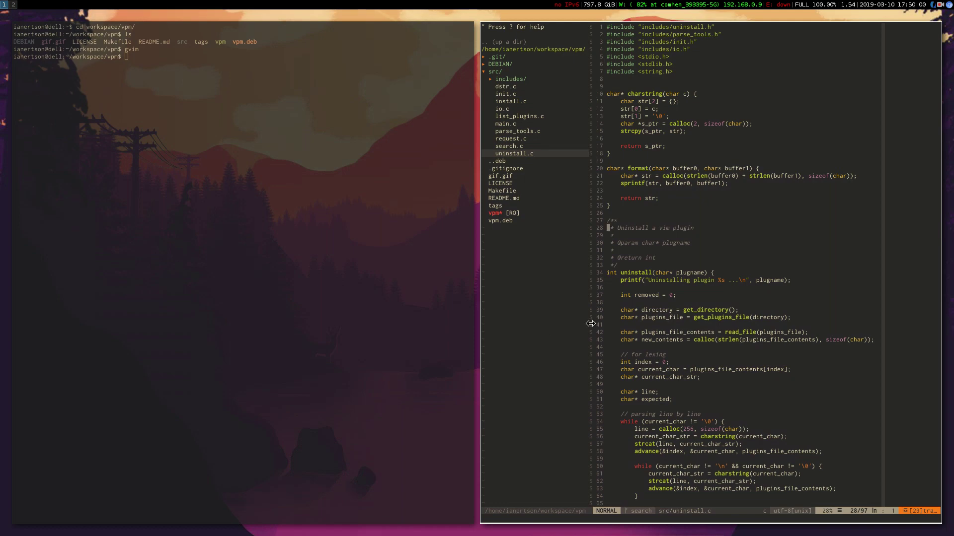
pyautogui.press('super+2')
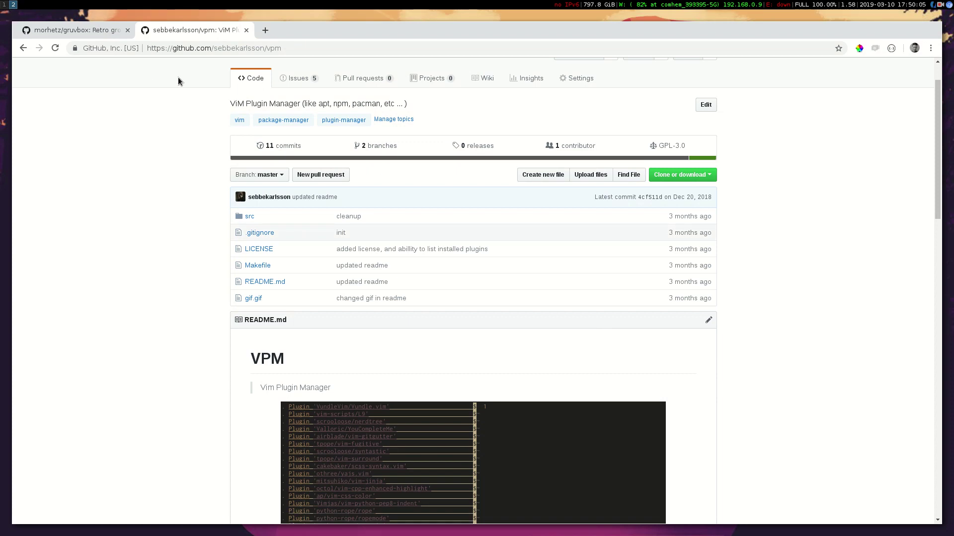
pyautogui.scroll(1, 204, 90)
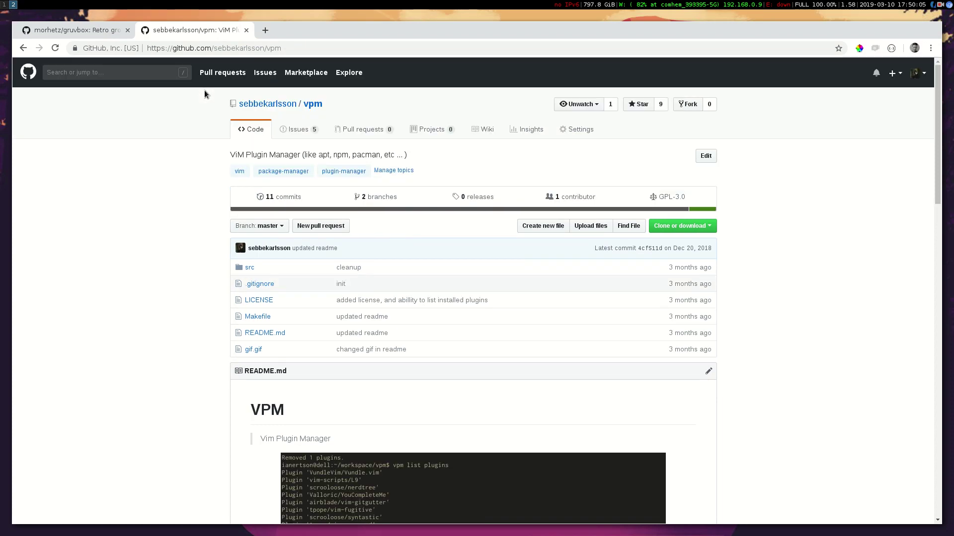
pyautogui.press('super+1')
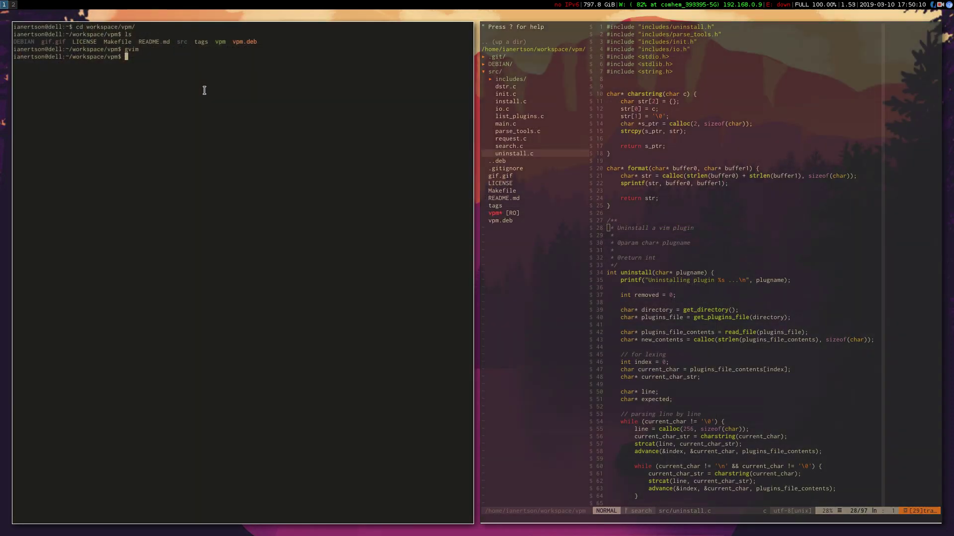
pyautogui.write('cat ~/.x')
pyautogui.press('Tab')
pyautogui.hotkey('ctrl', 'c')
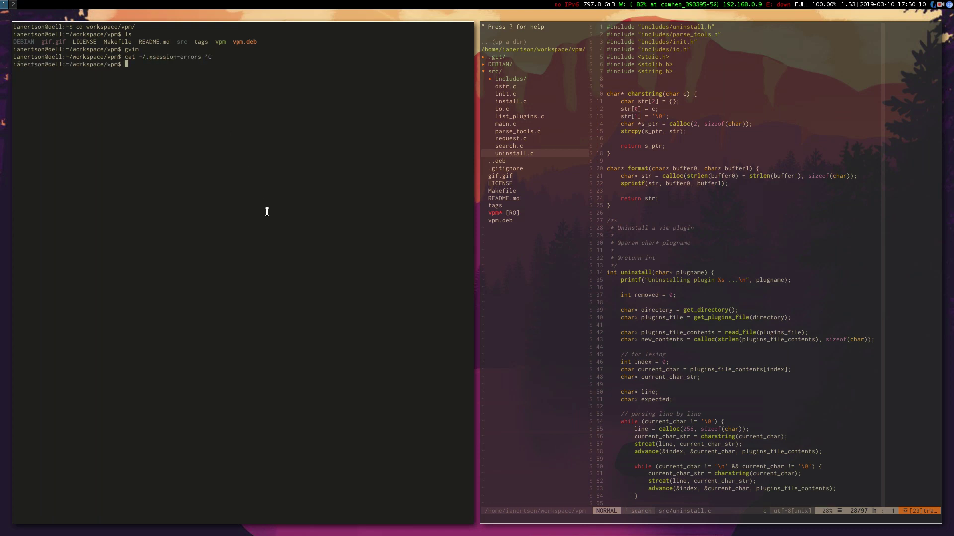
# Display the terminal color and font settings in ~/.Xresources with cat.
pyautogui.write('cat ~/.Xir')
pyautogui.press('Tab')
pyautogui.press('Return')
pyautogui.write('~')
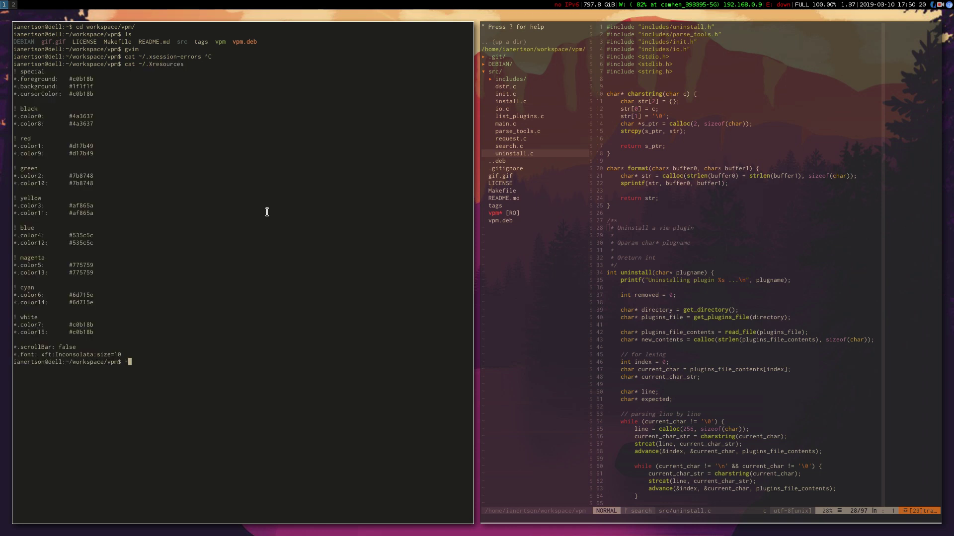
# Change to the home directory and list all files, including hidden ones, with ls -lart.
pyautogui.write('cd')
pyautogui.press('Return')
pyautogui.write('ls -lart')
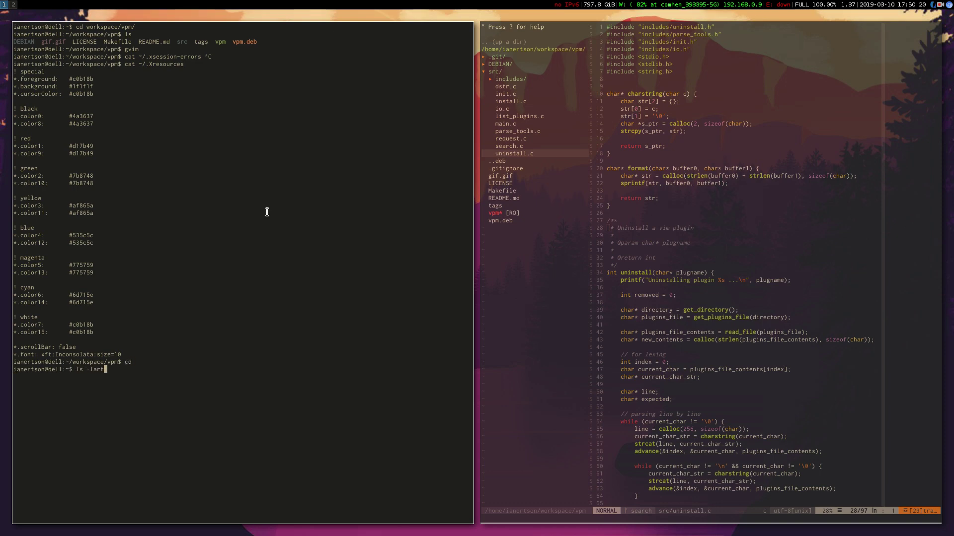
pyautogui.write(' .*')
pyautogui.press('Return')
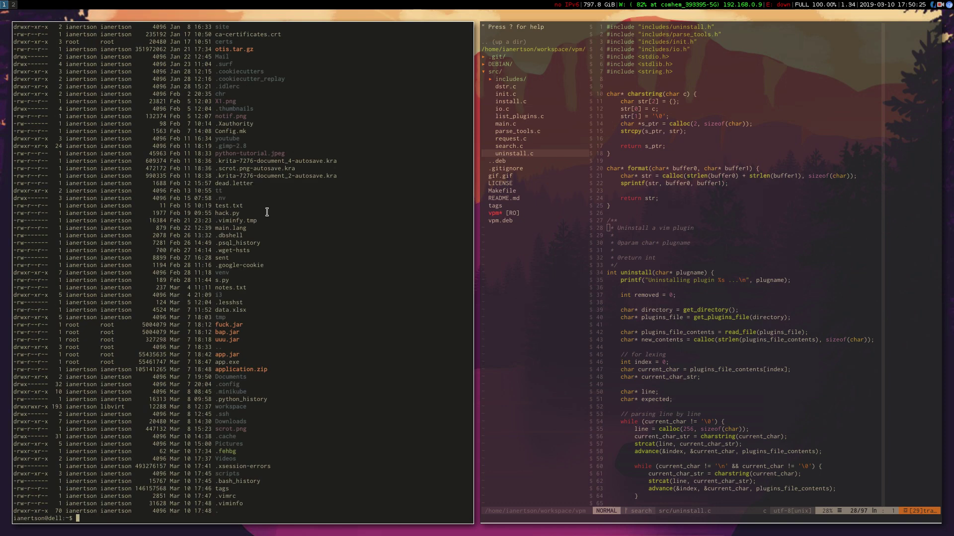
pyautogui.scroll(5, 267, 212)
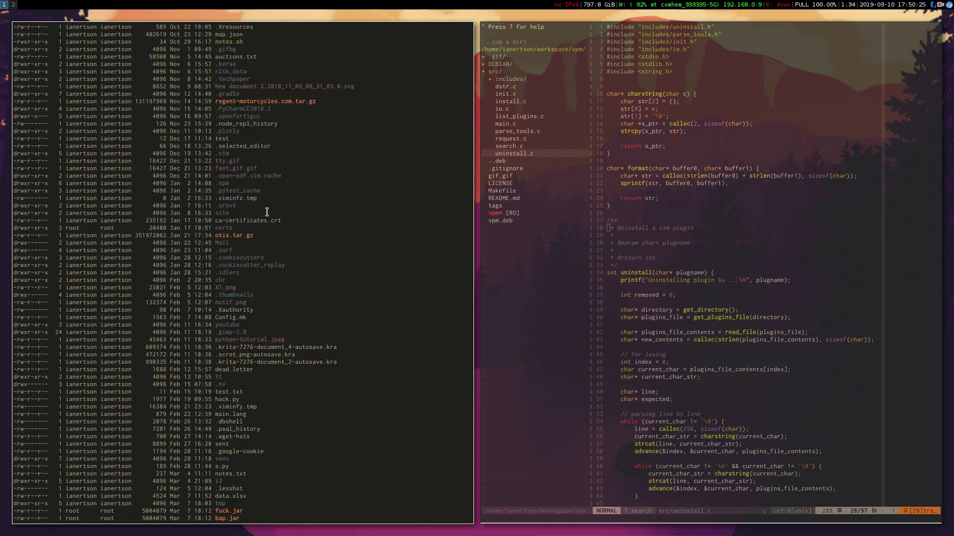
# Print the contents of ~/.Xresources again from the home directory.
pyautogui.write('cat ~/.')
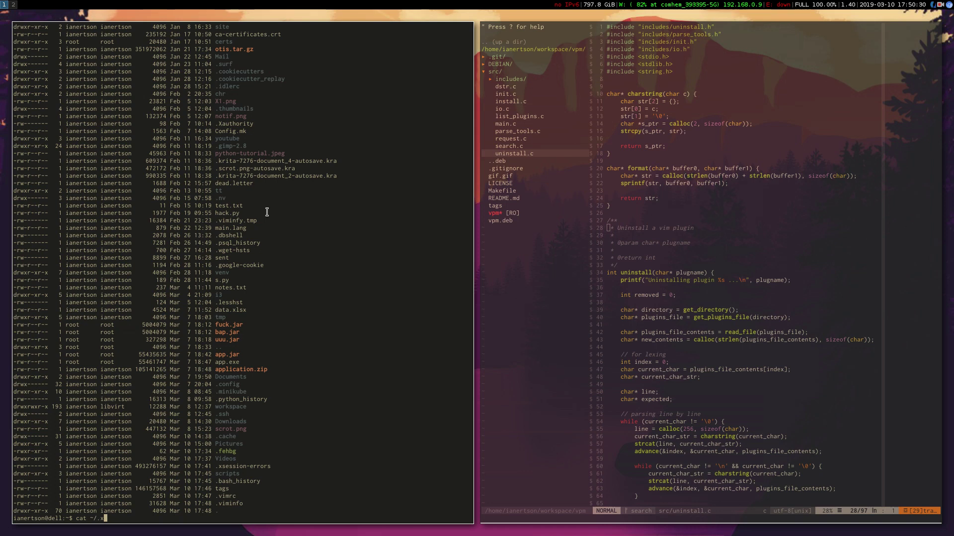
pyautogui.write('Xr')
pyautogui.press('Tab')
pyautogui.press('Return')
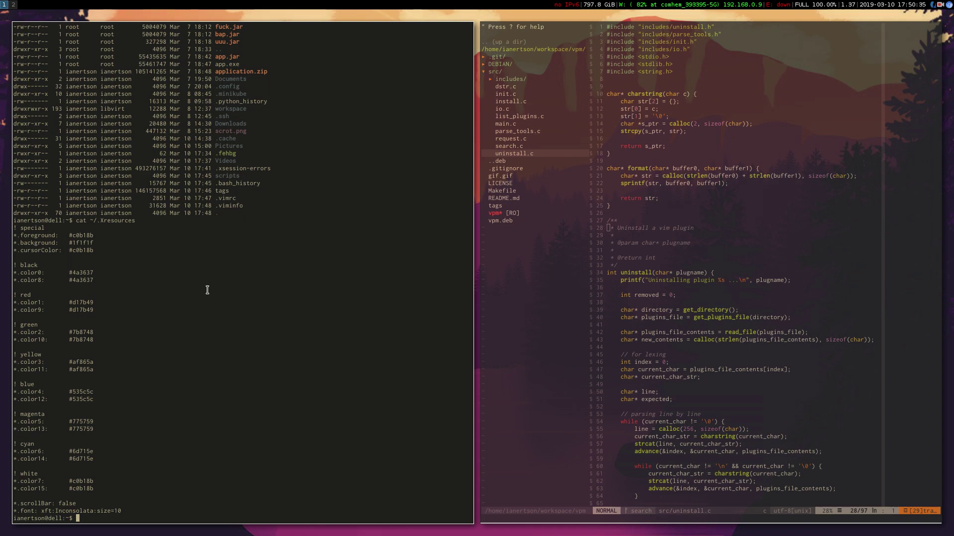
# Look back through the home directory listing, change into the scripts directory and list its contents with ls.
pyautogui.scroll(10, 207, 290)
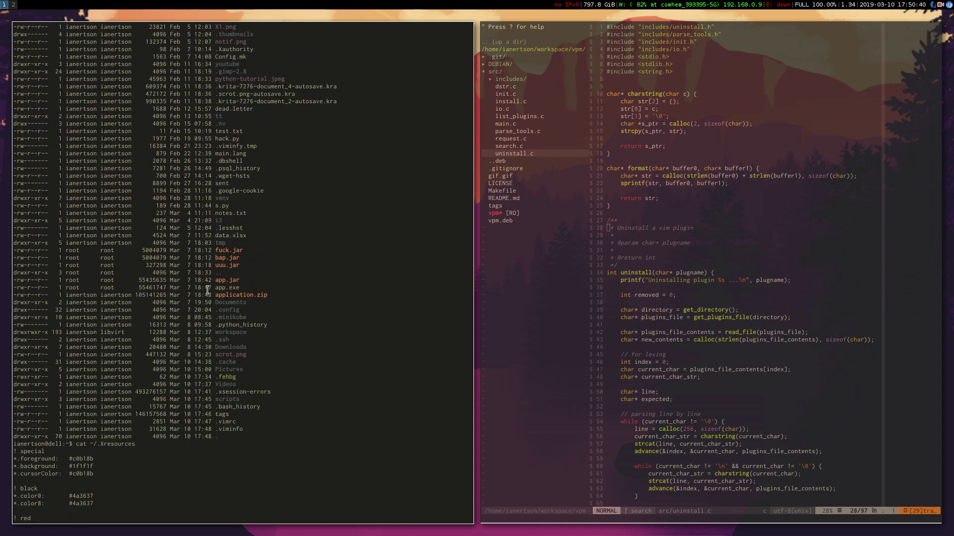
pyautogui.scroll(10, 207, 290)
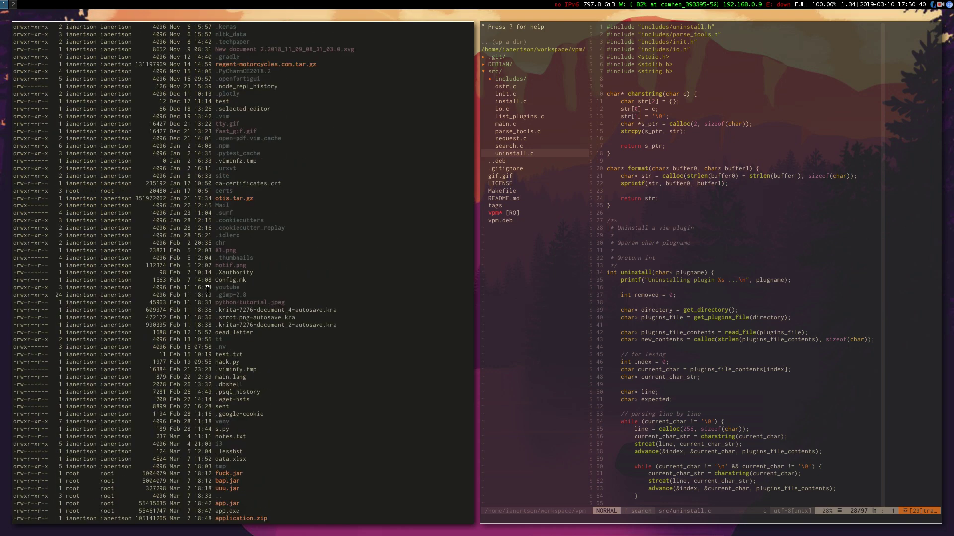
pyautogui.scroll(15, 207, 290)
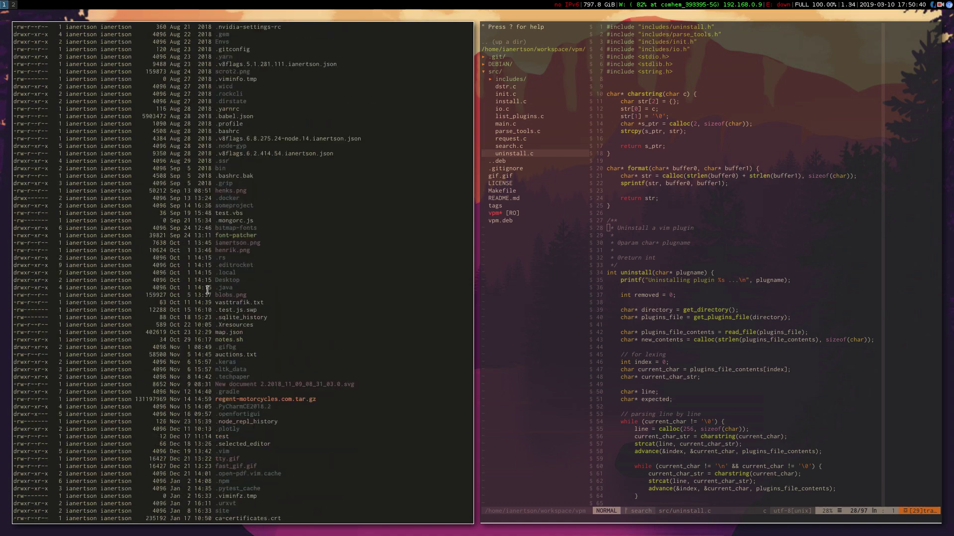
pyautogui.scroll(-20, 207, 290)
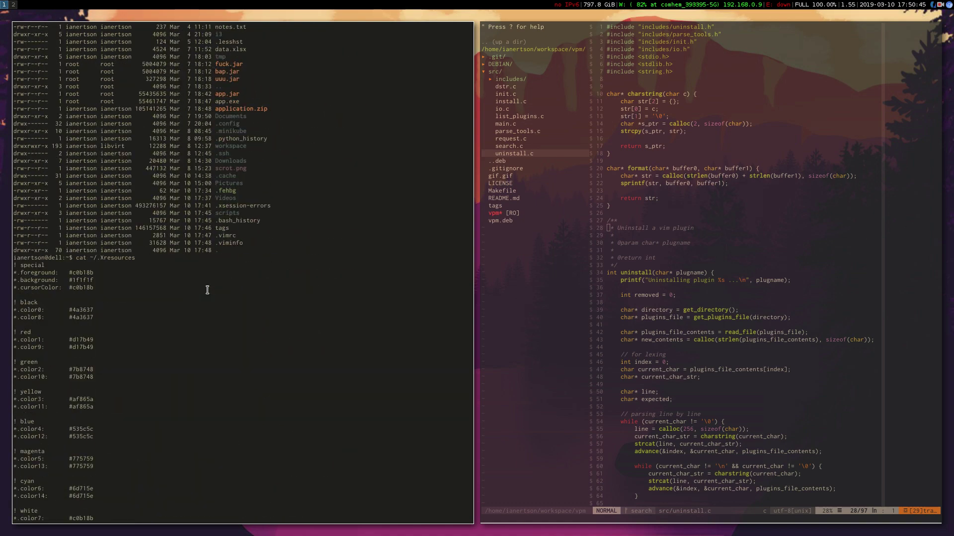
pyautogui.scroll(-2, 207, 290)
pyautogui.write('cd scripts/')
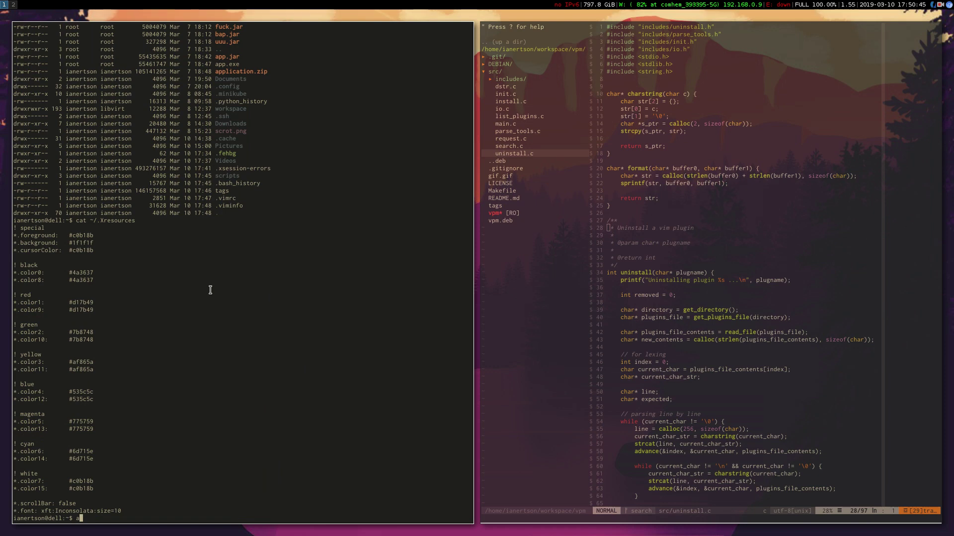
pyautogui.press('Return')
pyautogui.write('ls')
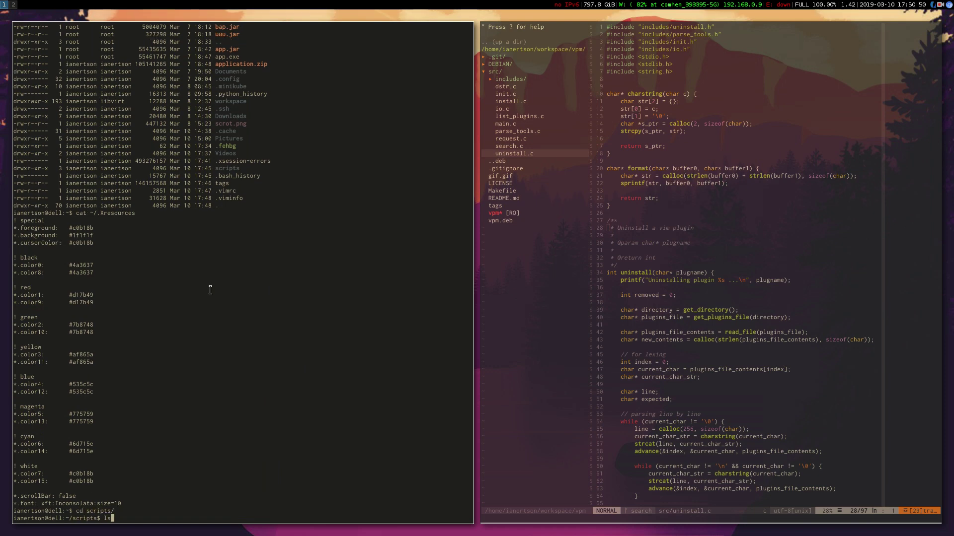
pyautogui.press('Return')
pyautogui.press('Return')
pyautogui.press('Return')
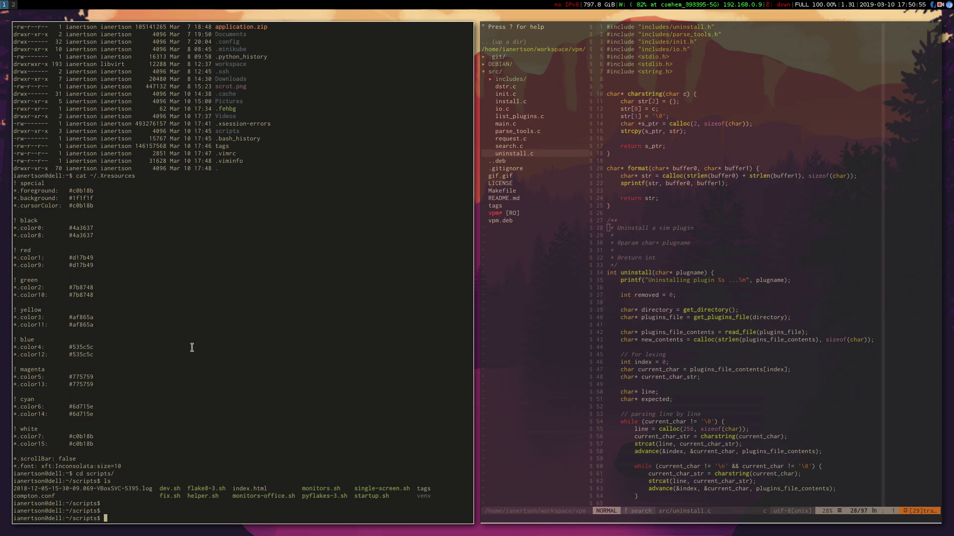
# Highlight the script names monitors-office.sh, single-screen.sh and helper.sh in the directory listing.
pyautogui.doubleClick(236, 494)
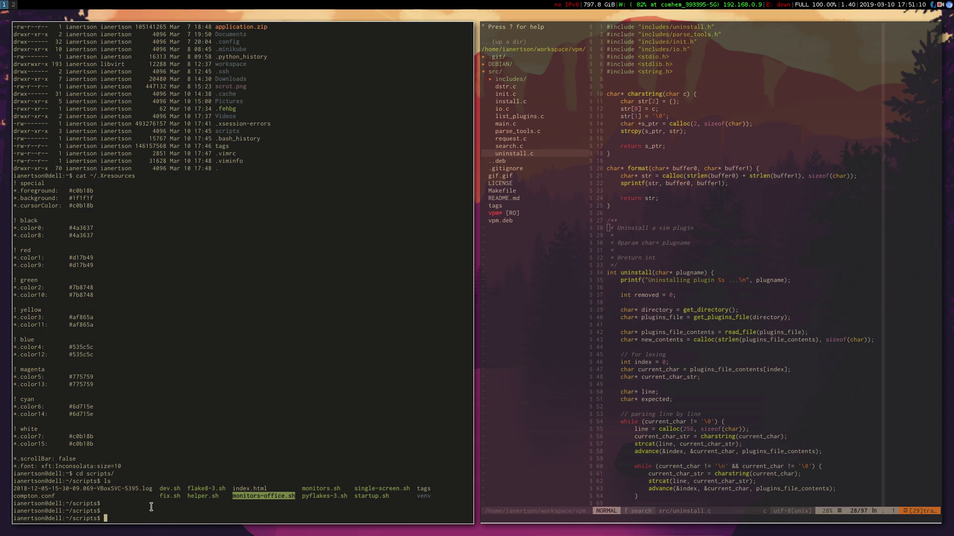
pyautogui.click(392, 488)
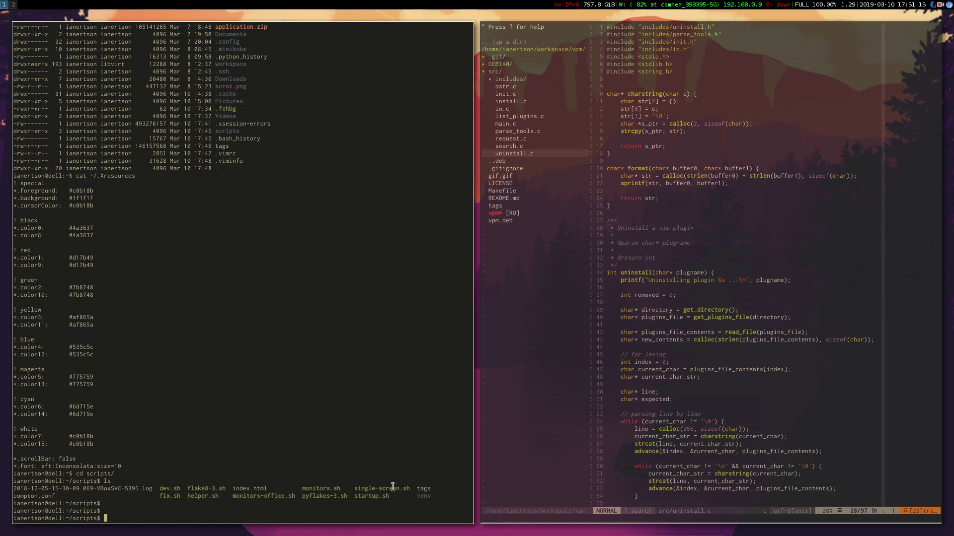
pyautogui.doubleClick(392, 487)
pyautogui.click(195, 495)
pyautogui.doubleClick(195, 495)
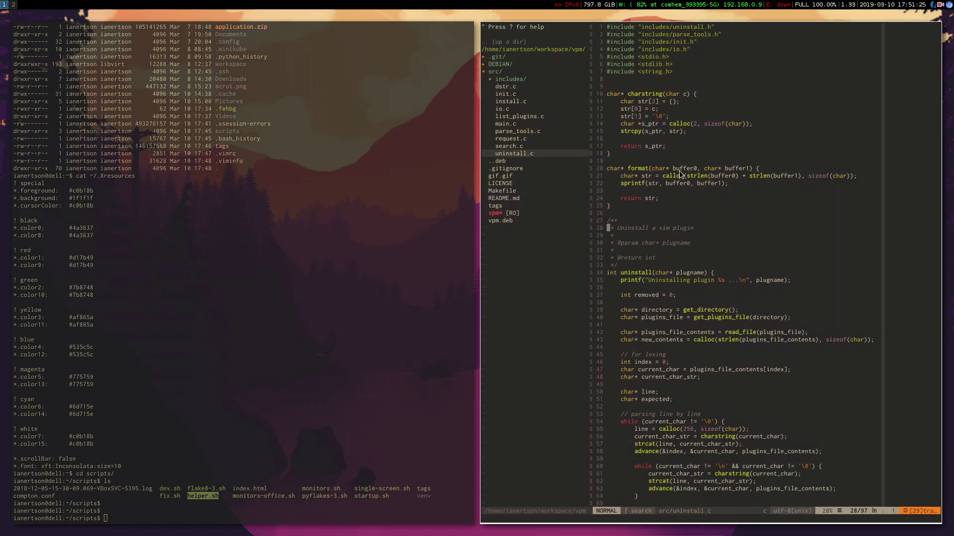
# Close the gvim window showing uninstall.c and launch a new gvim from the ~/scripts directory.
pyautogui.press('super+shift+q')
pyautogui.write('gvim')
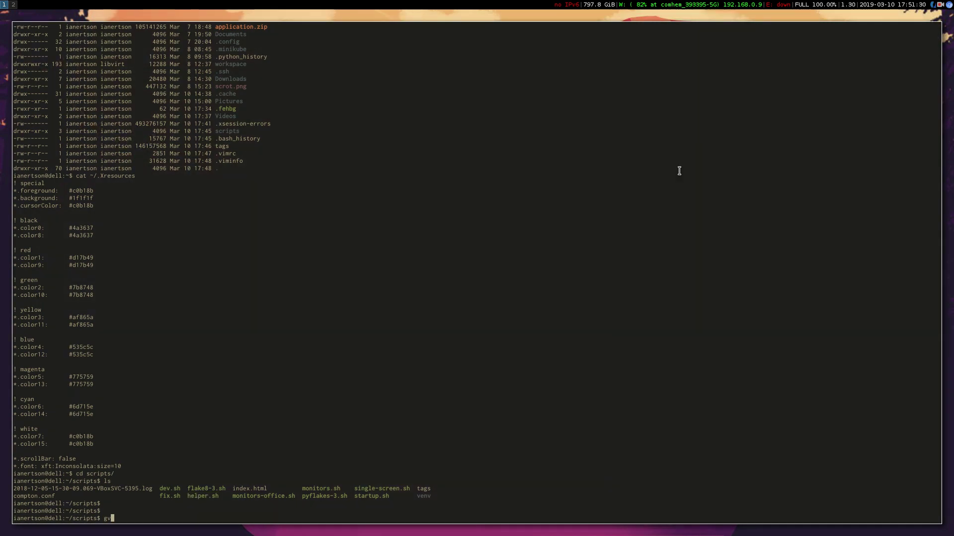
pyautogui.press('Return')
# Show the NERDTree file tree of the scripts directory and open helper.sh from it.
pyautogui.hotkey('ctrl', 'n')
pyautogui.press('j')
pyautogui.press('j')
pyautogui.press('j')
pyautogui.press('j')
pyautogui.press('j')
pyautogui.press('j')
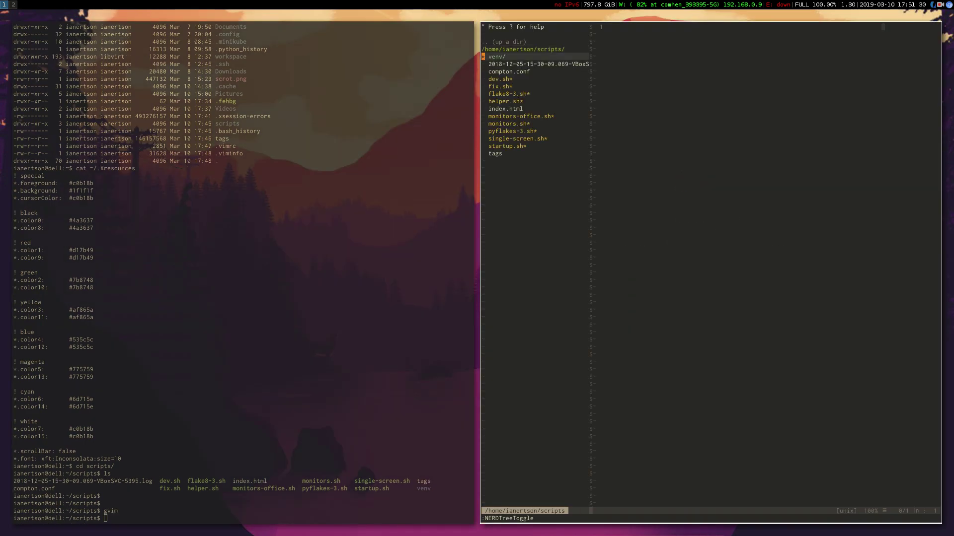
pyautogui.press('j')
pyautogui.press('Return')
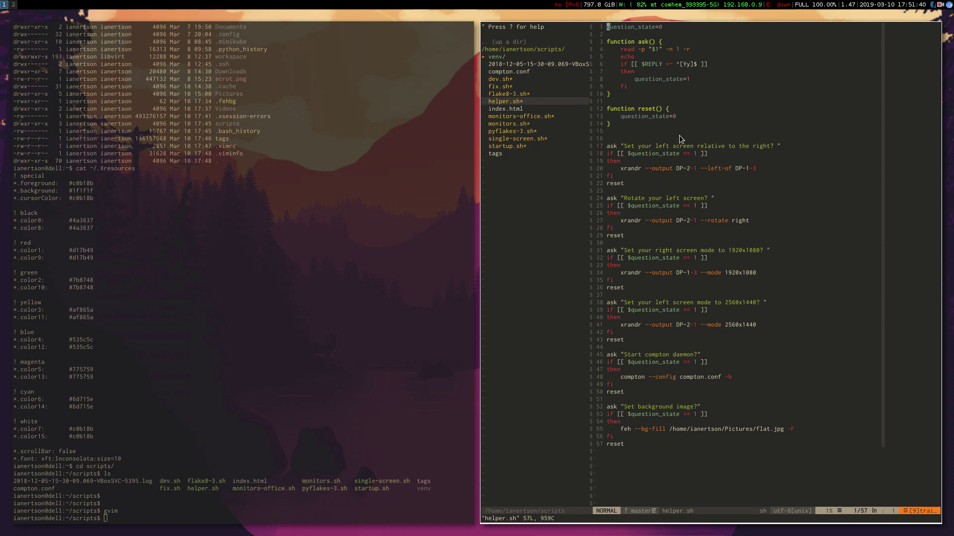
# Run ./helper.sh in the terminal and answer n to its four questions about screen position, rotation and modes.
pyautogui.moveTo(284, 364)
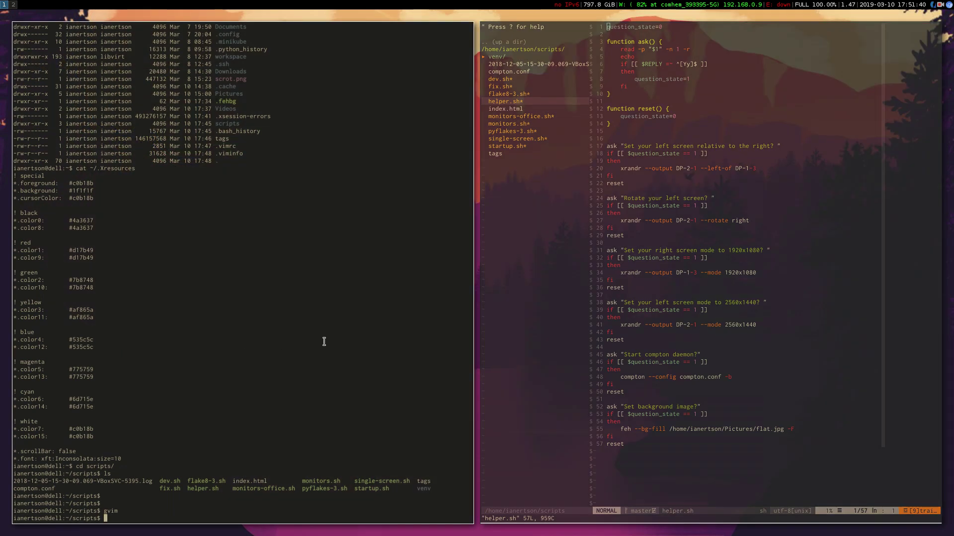
pyautogui.write('./helper.sh')
pyautogui.press('Return')
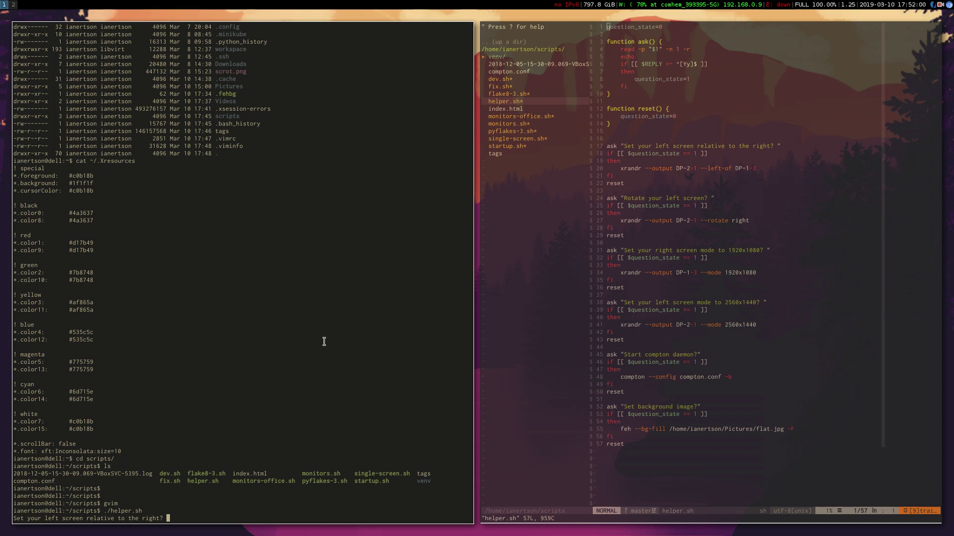
pyautogui.write('n')
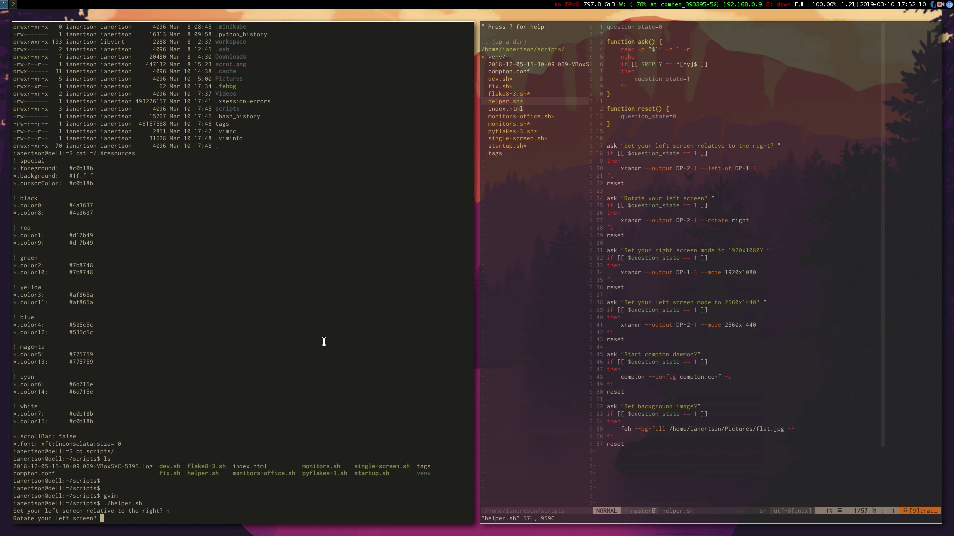
pyautogui.write('n')
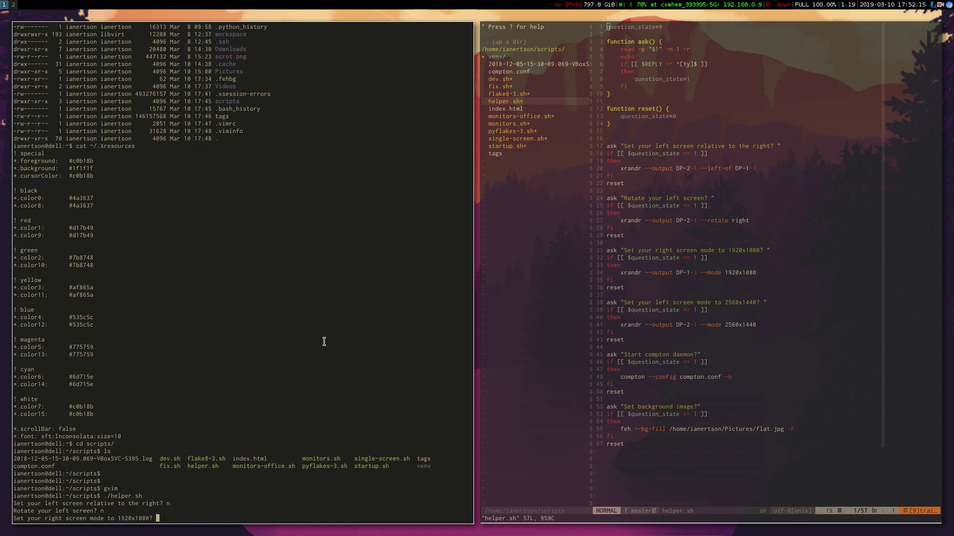
pyautogui.write('nn')
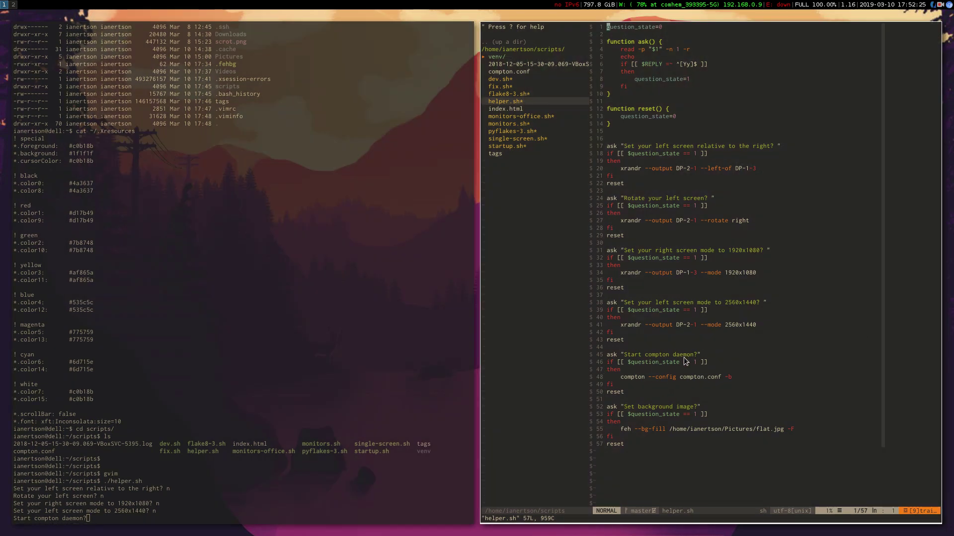
# Answer n to the helper script's questions about starting the compton daemon and setting the background image.
pyautogui.click(327, 343)
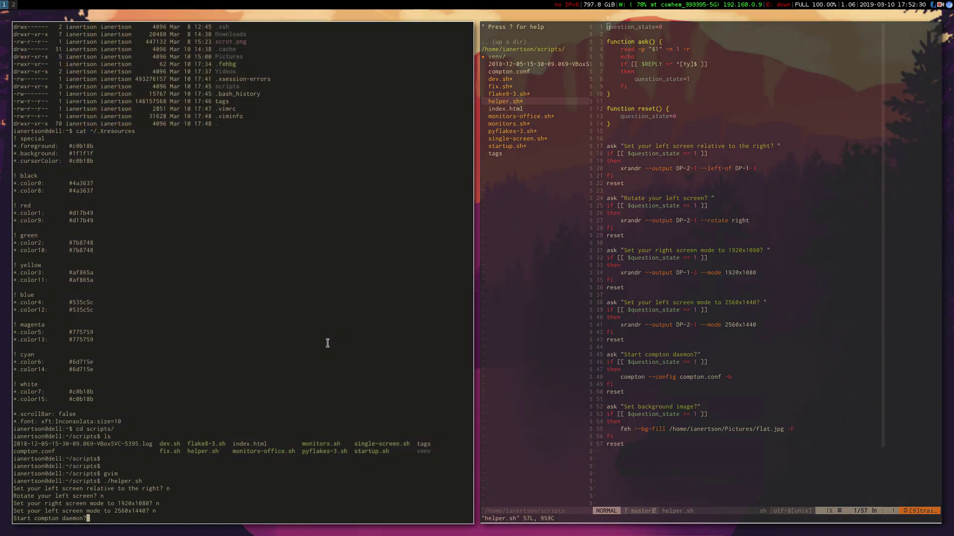
pyautogui.write('n')
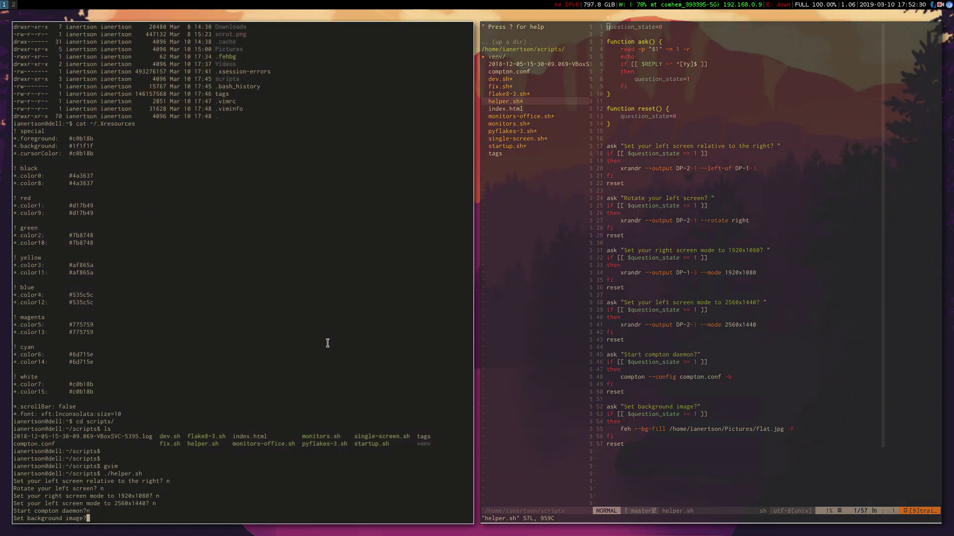
pyautogui.moveTo(587, 380)
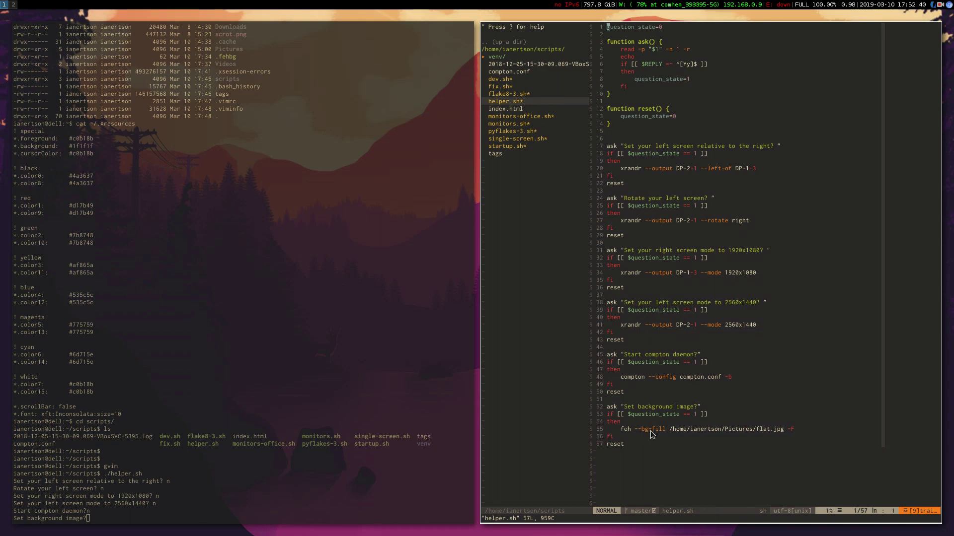
pyautogui.click(240, 463)
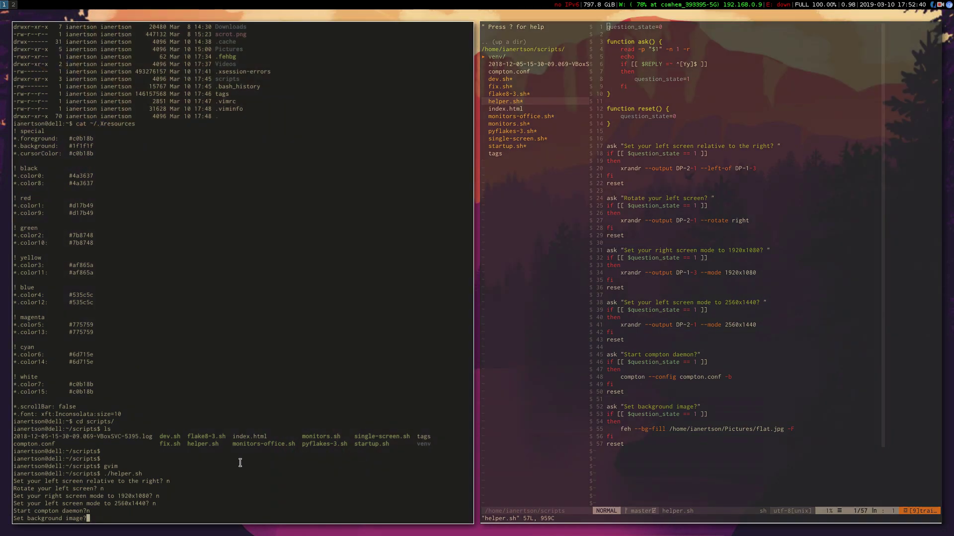
pyautogui.write('n')
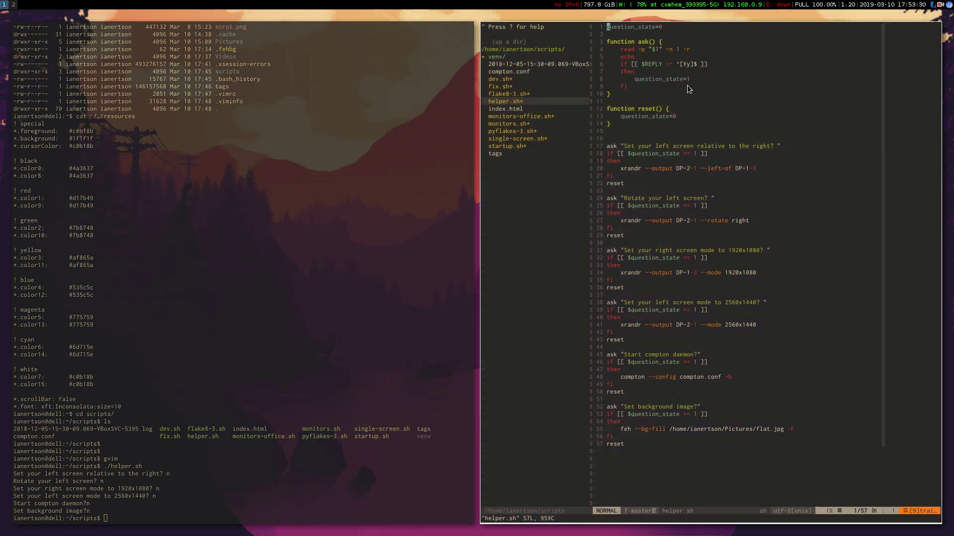
pyautogui.click(941, 5)
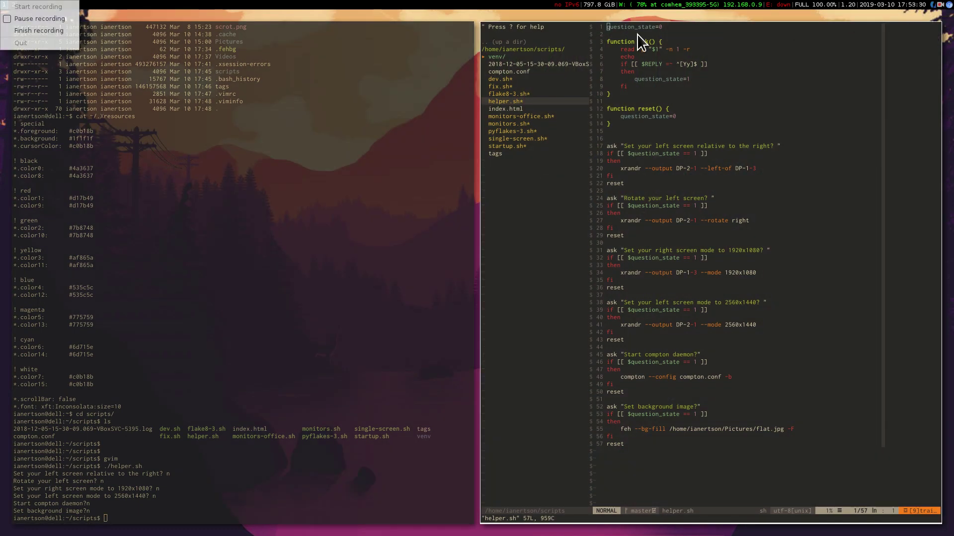